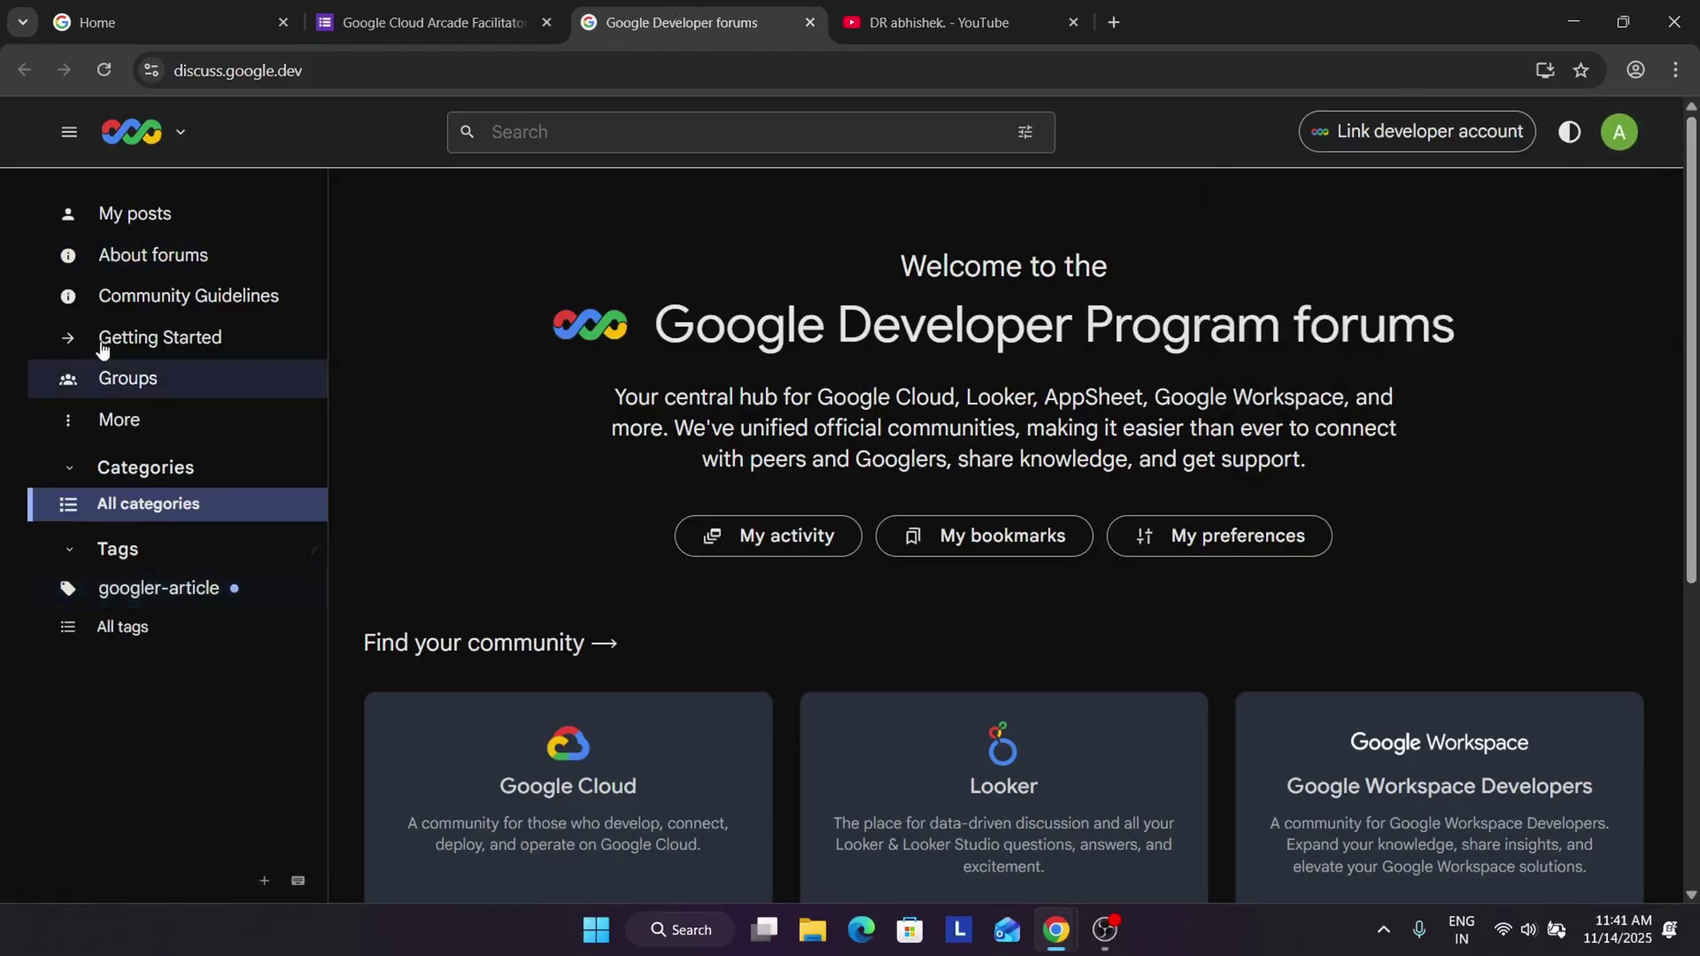
- Open the forum's own posts page, cut the URL back to the username by removing the activity part, and copy it
{"action": "left_click", "coordinate": [129, 209]}
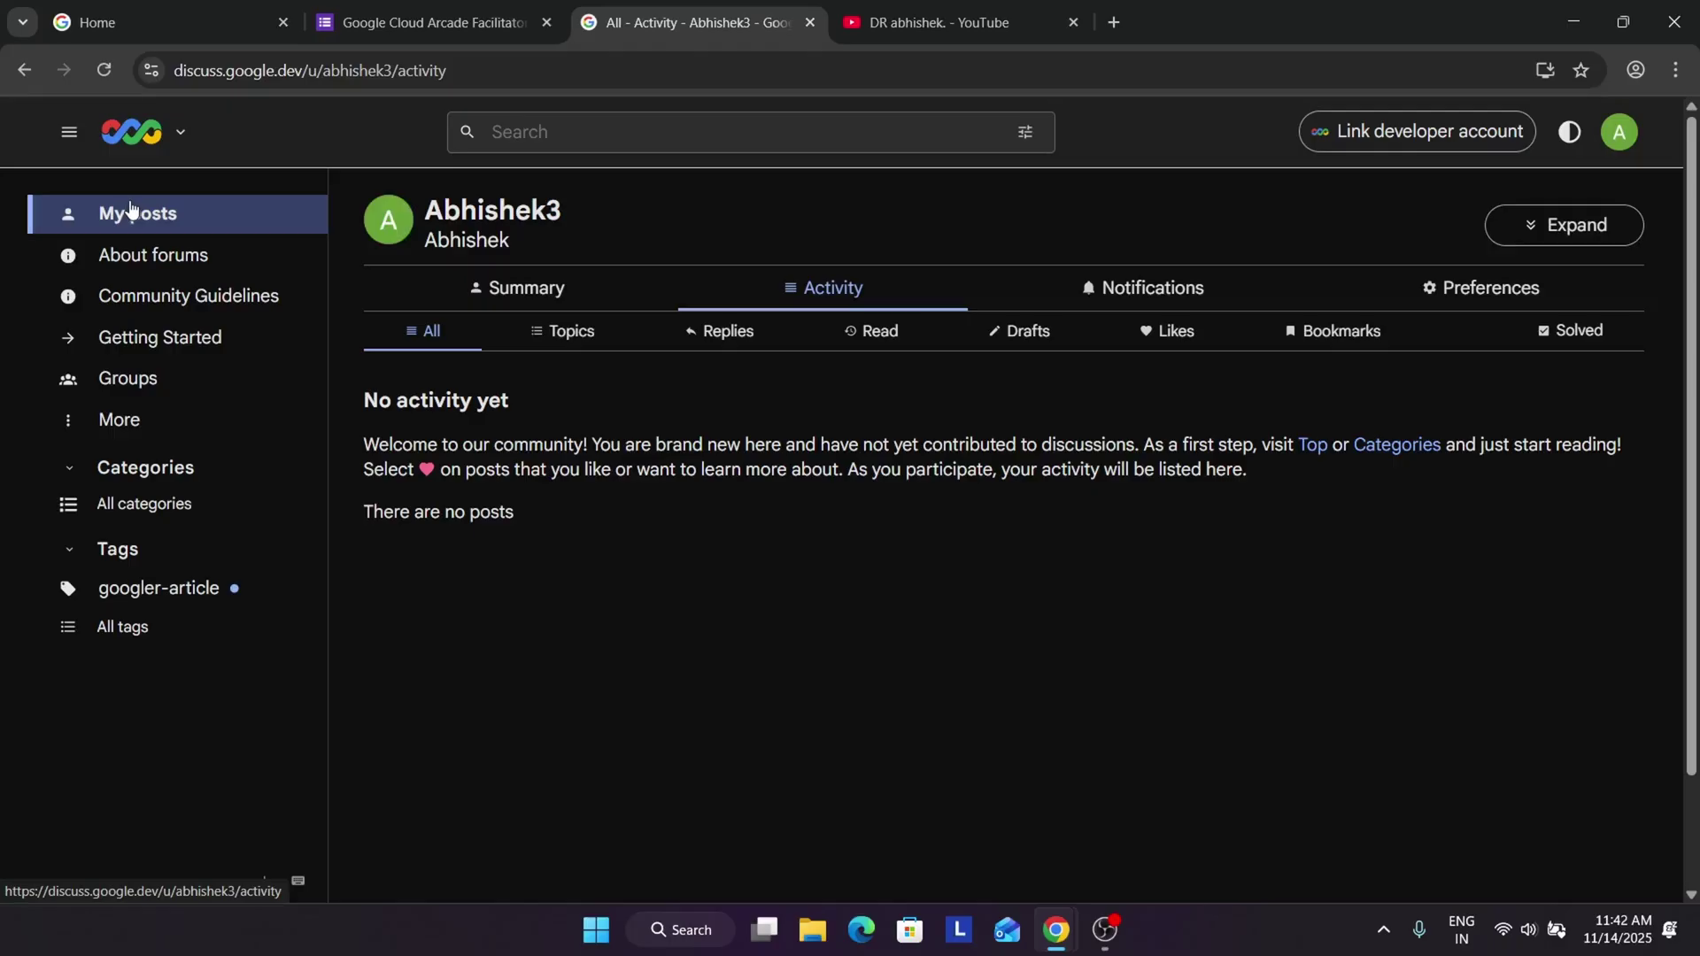
{"action": "left_click_drag", "start_coordinate": [507, 85], "coordinate": [400, 75]}
{"action": "key", "text": "BackSpace"}
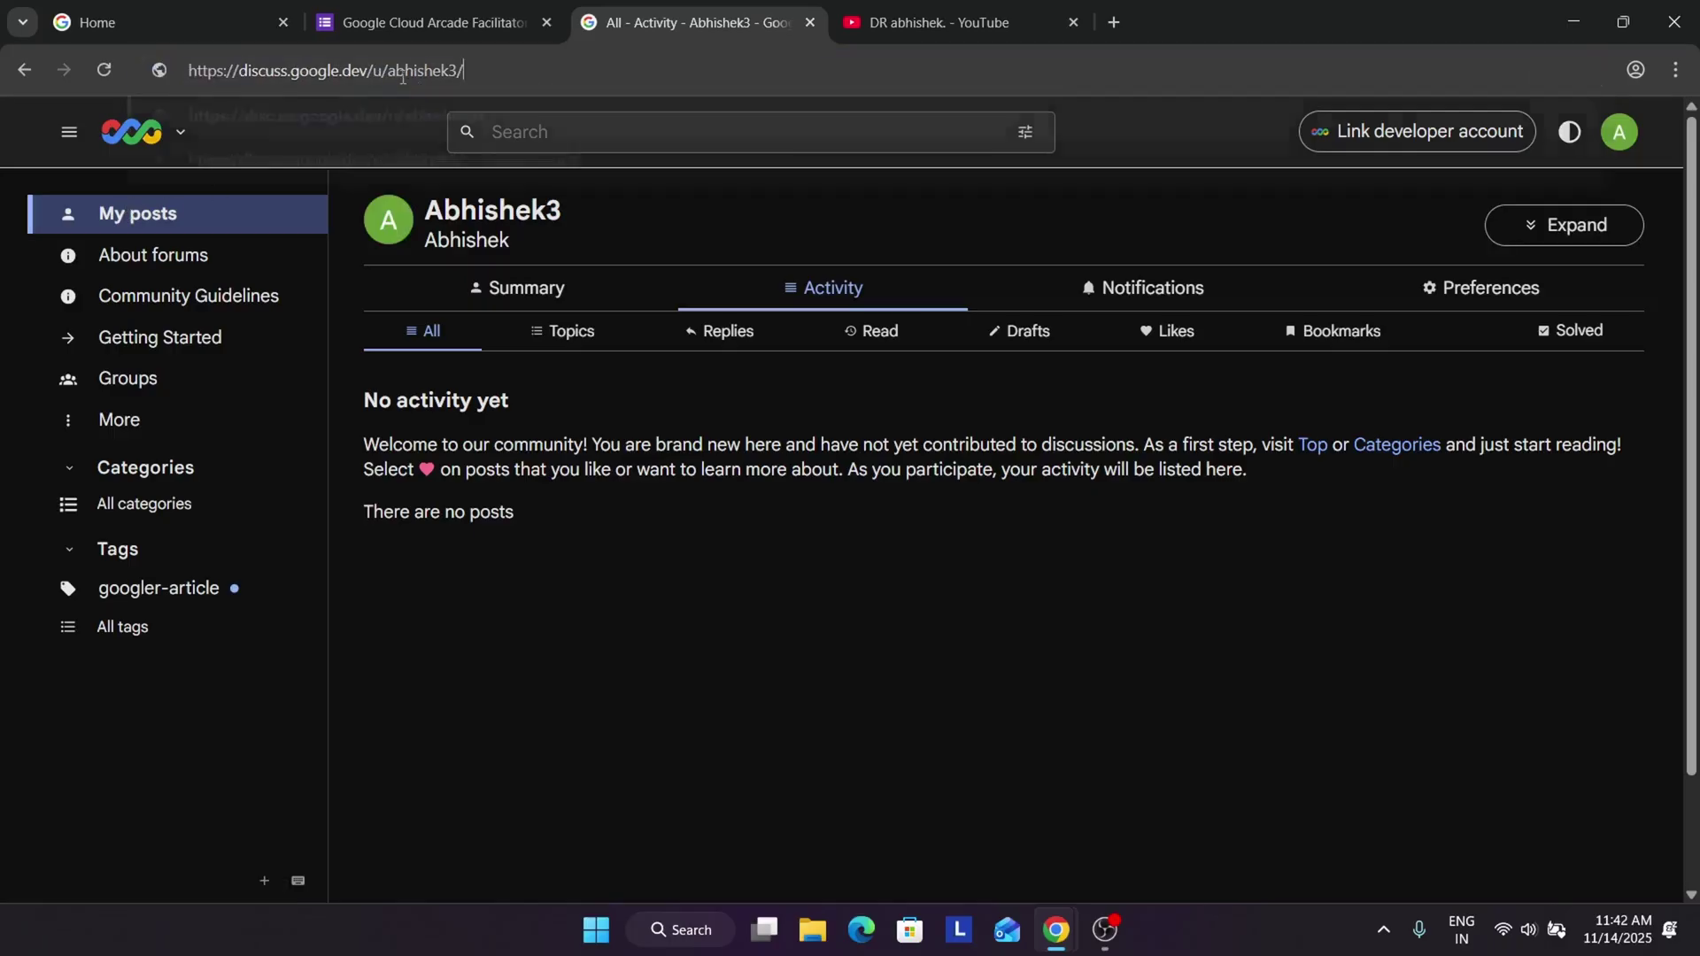
{"action": "key", "text": "BackSpace"}
{"action": "double_click", "coordinate": [479, 73]}
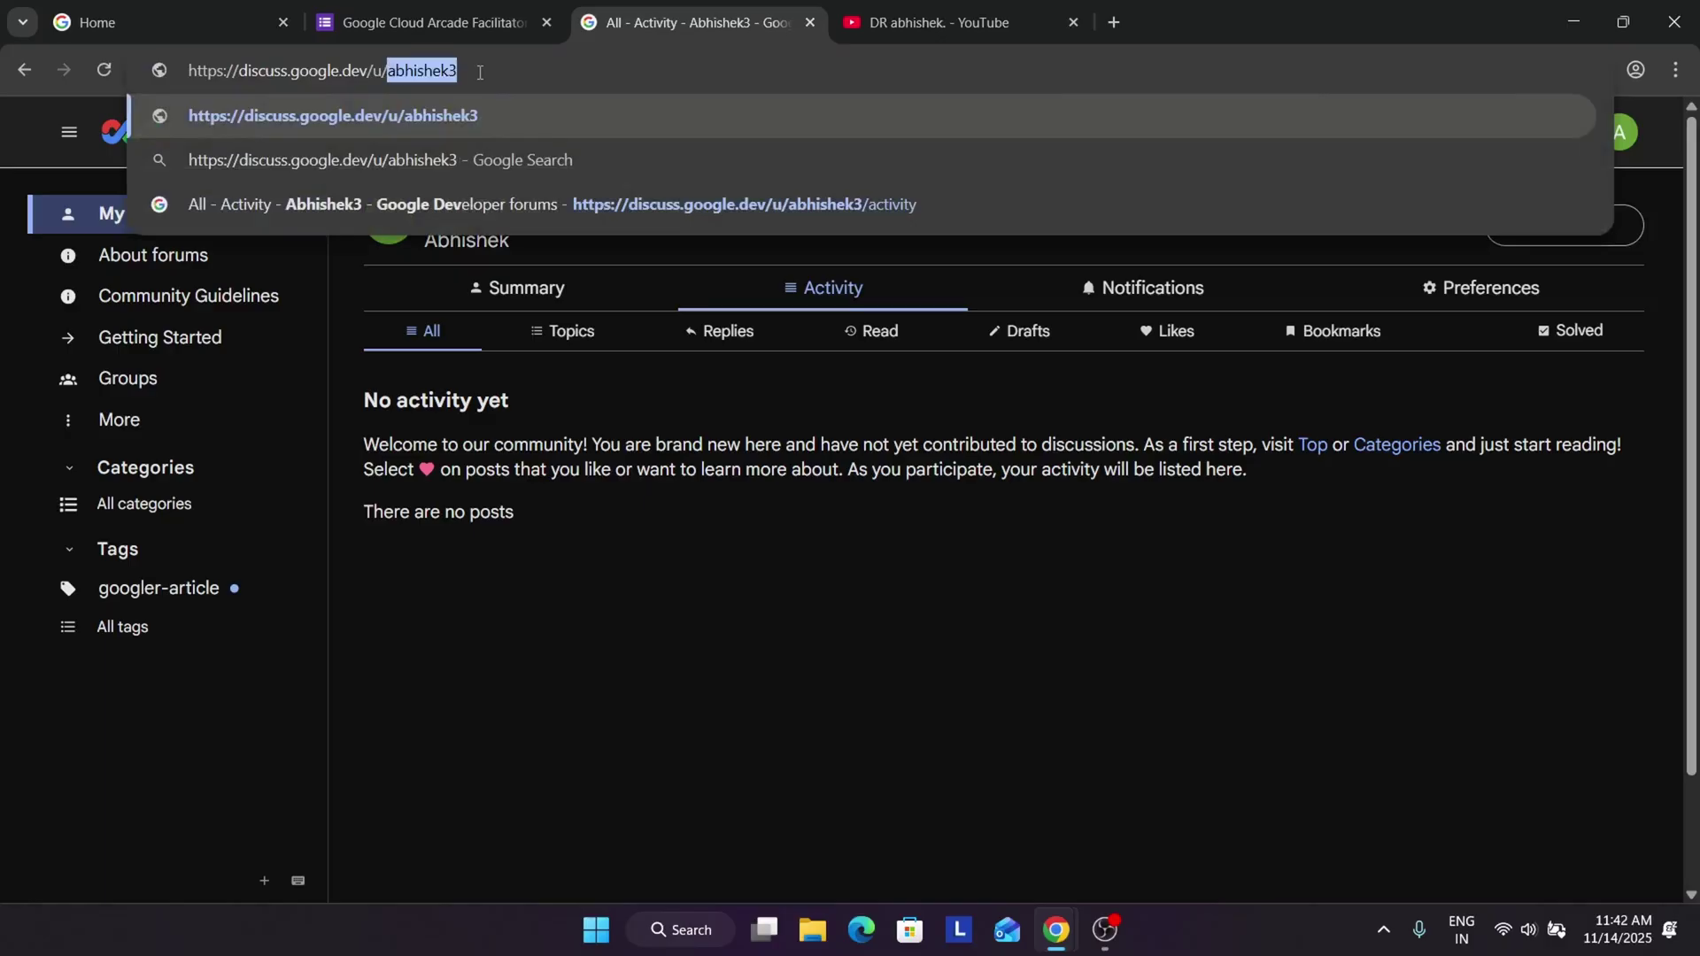
{"action": "triple_click", "coordinate": [479, 73]}
{"action": "key", "text": "ctrl+c"}
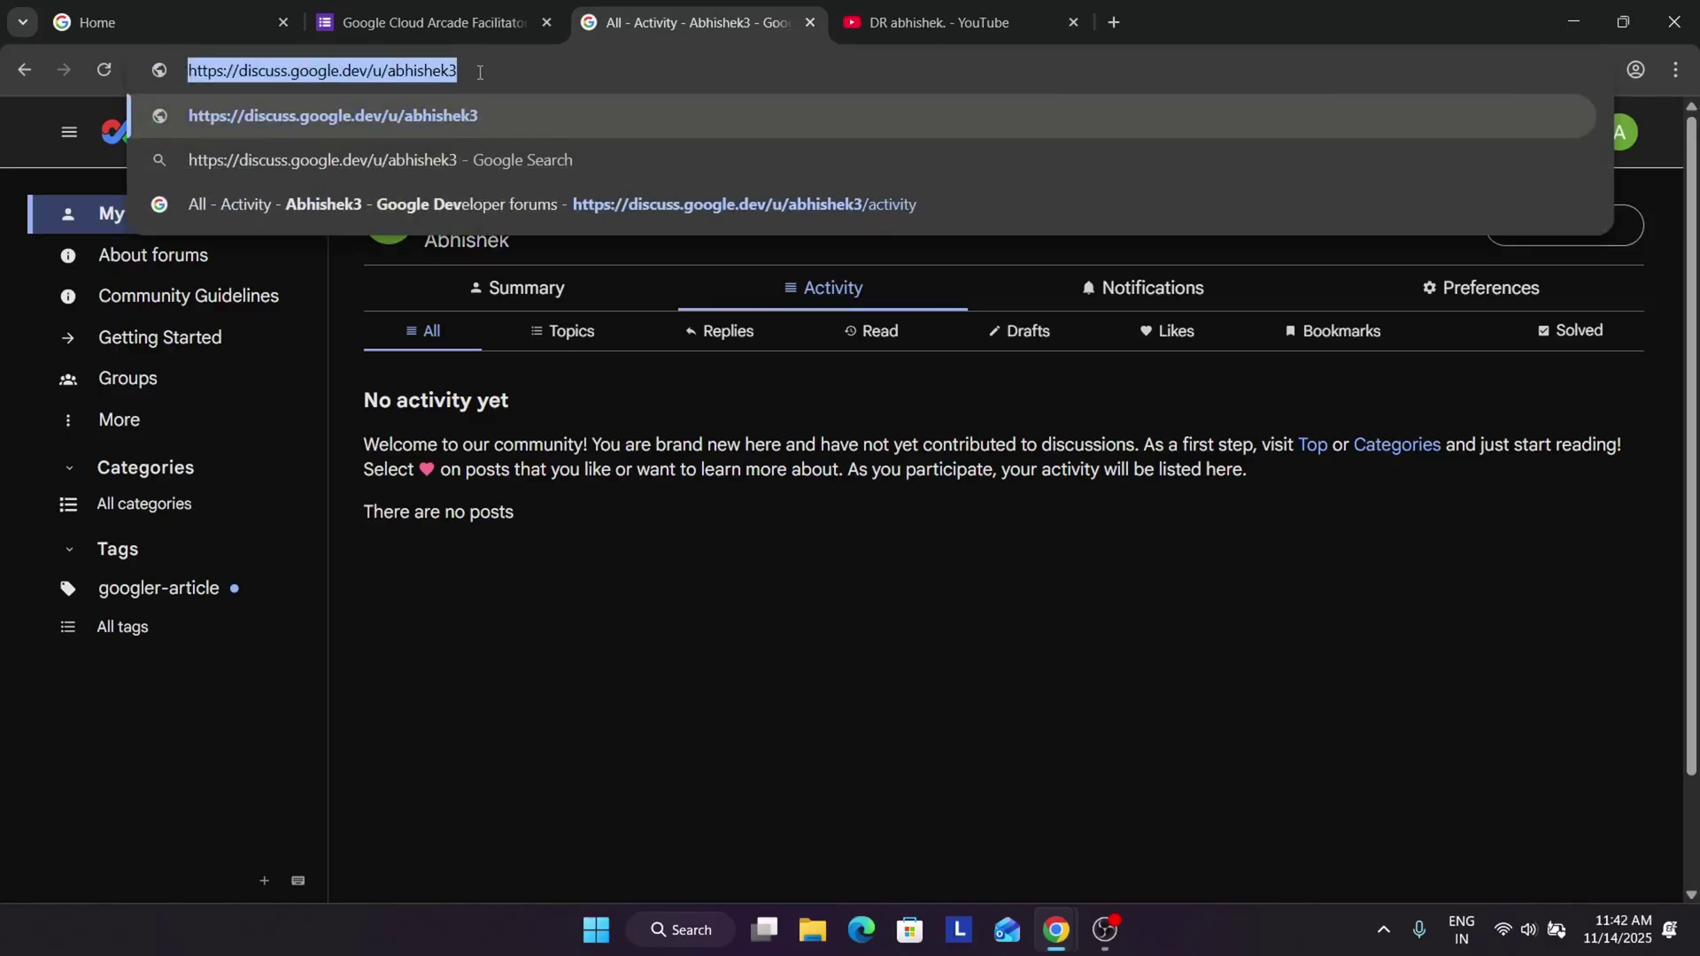
{"action": "key", "text": "Return"}
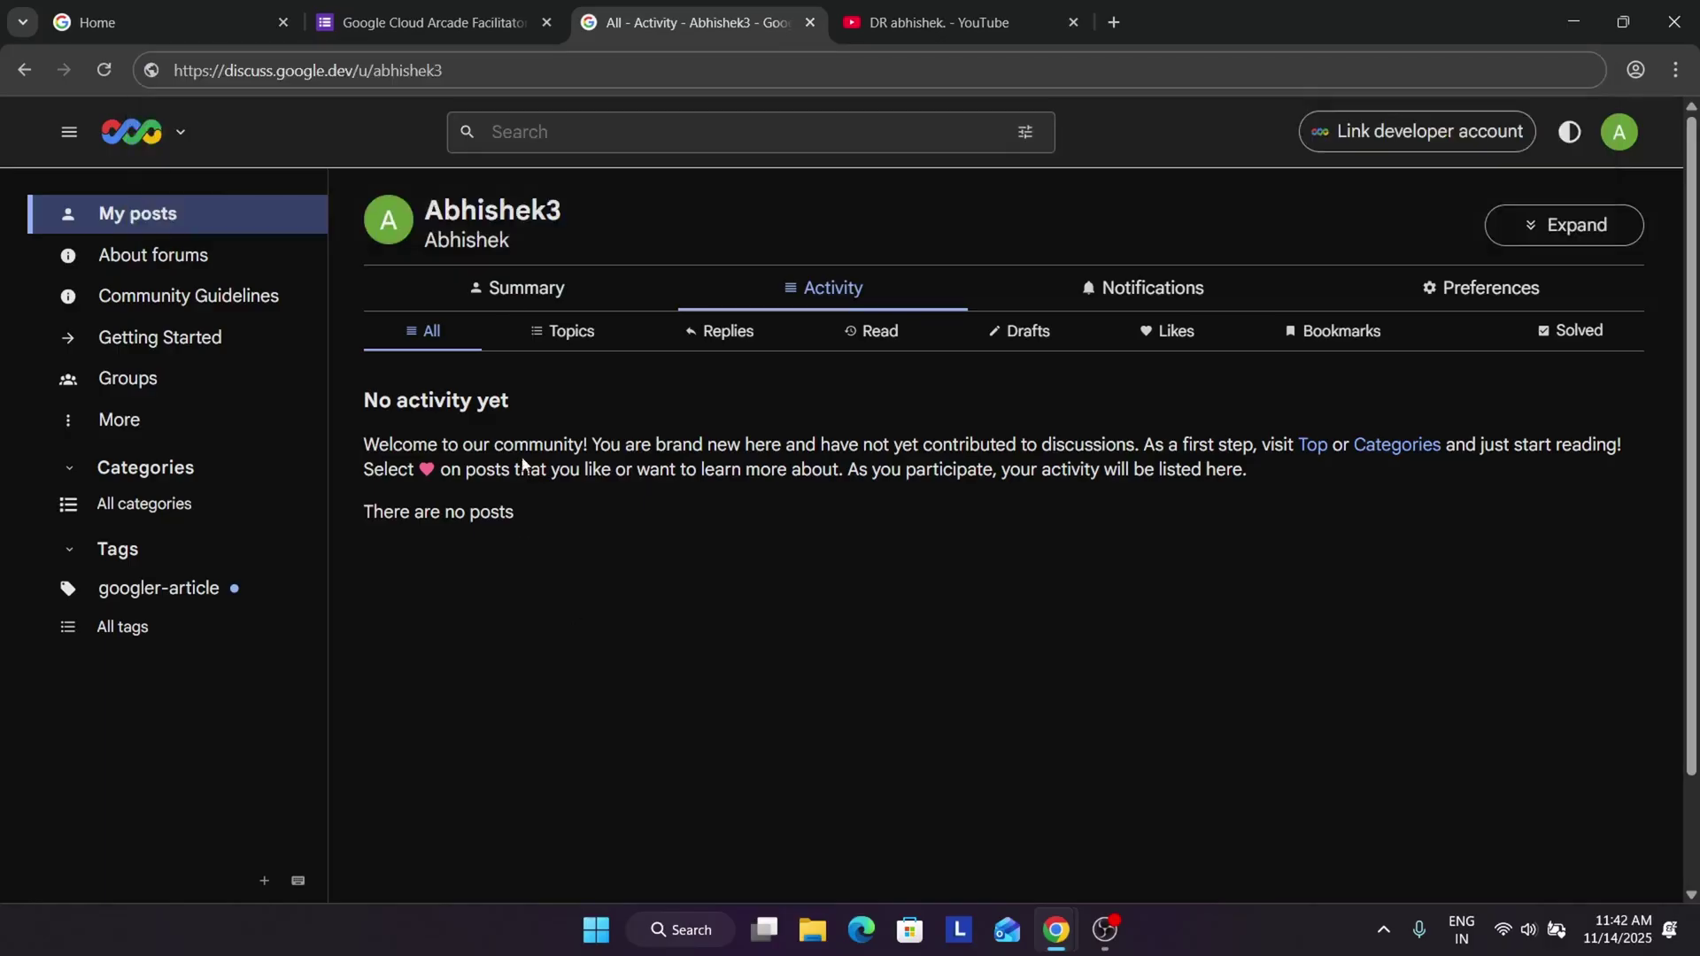
- Paste the copied forum profile URL as the Google Cloud Community Profile Link answer in the facilitator form
{"action": "left_click", "coordinate": [509, 11]}
{"action": "left_click", "coordinate": [706, 546]}
{"action": "key", "text": "ctrl+v"}
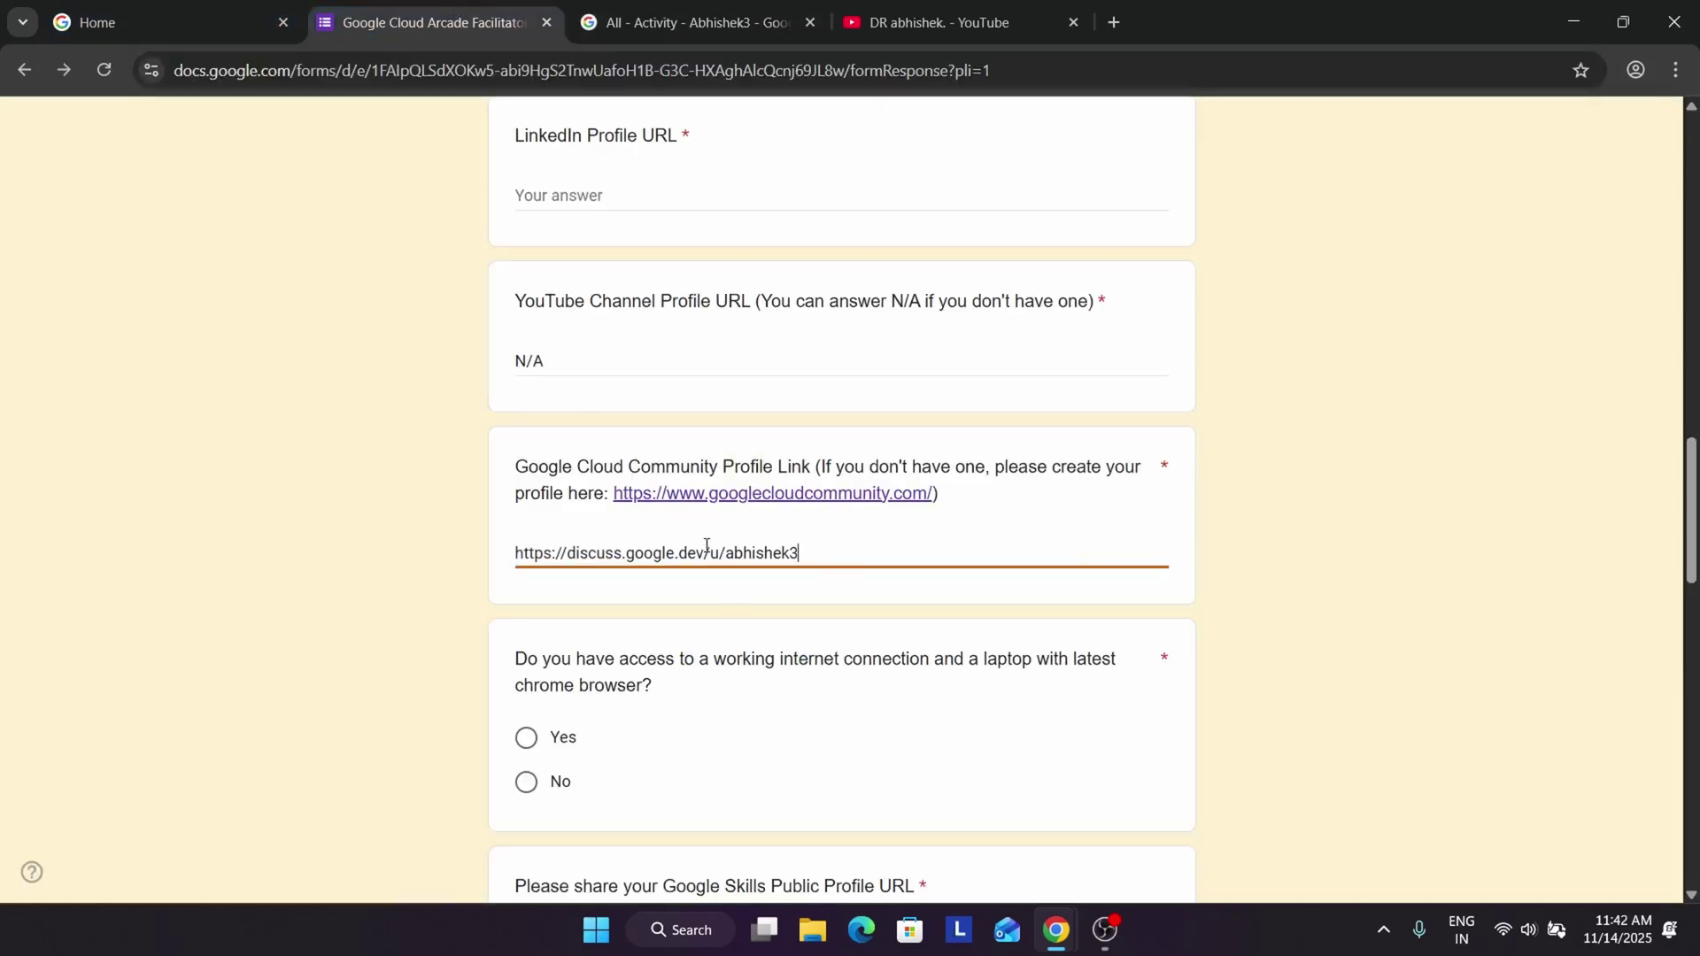
{"action": "left_click", "coordinate": [719, 645]}
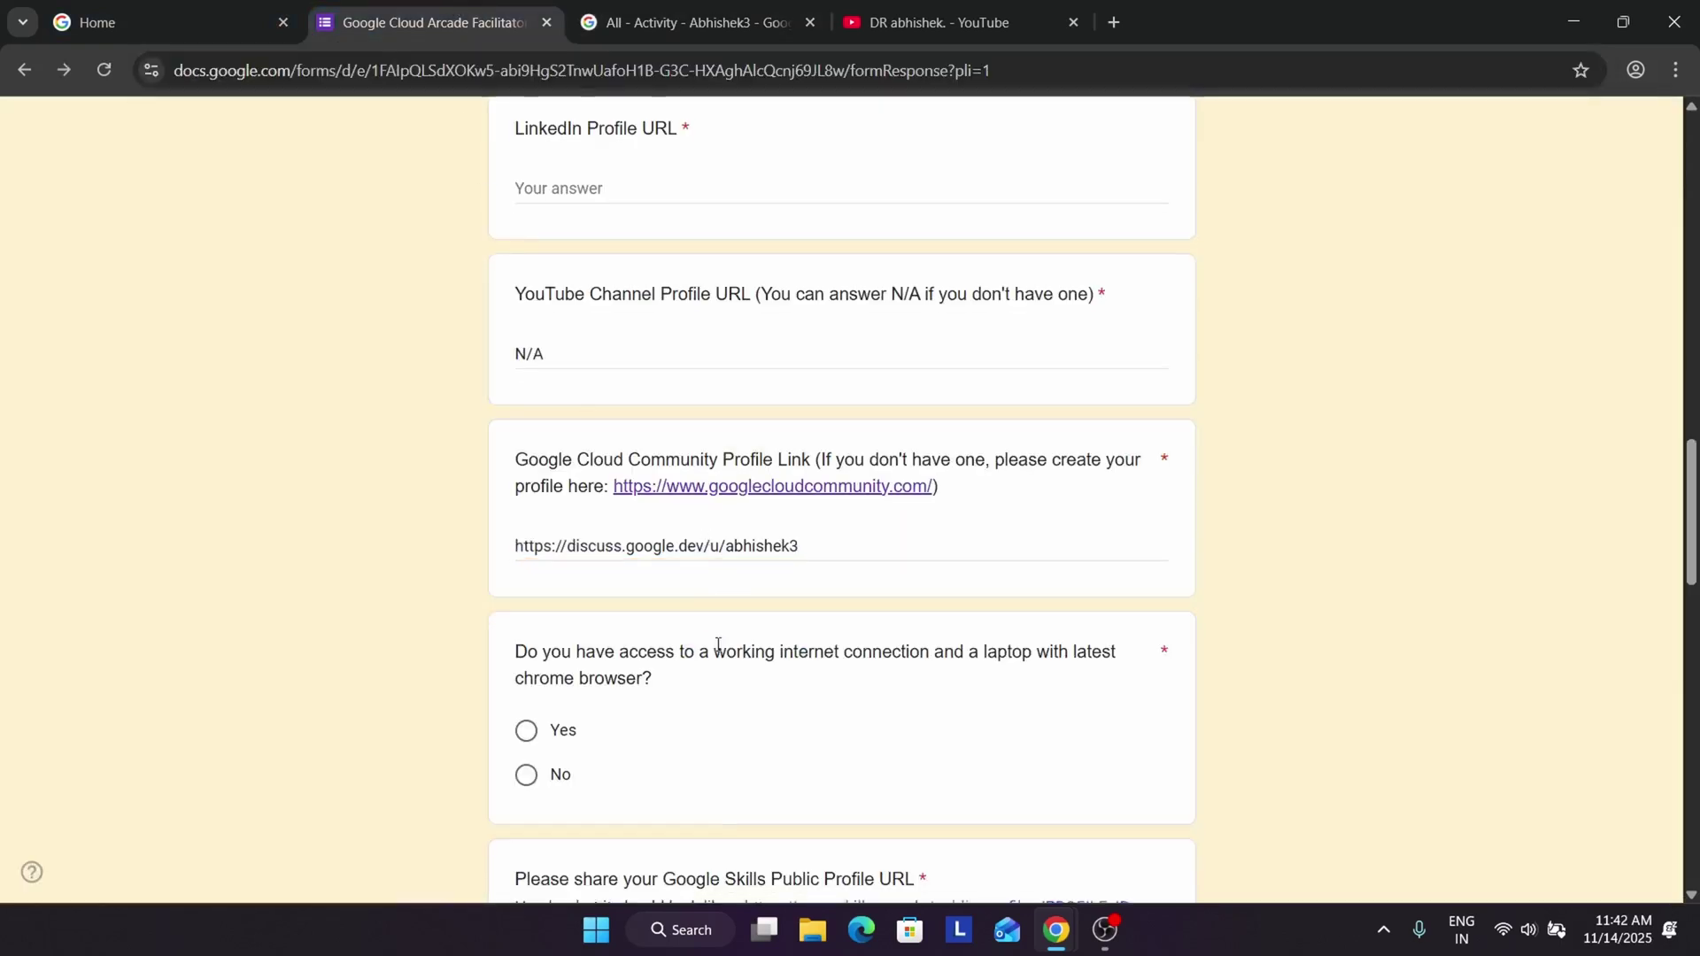
- Answer Yes to the question about a working internet connection and a laptop with the latest Chrome browser
{"action": "scroll", "coordinate": [717, 645], "scroll_direction": "down", "scroll_amount": 1}
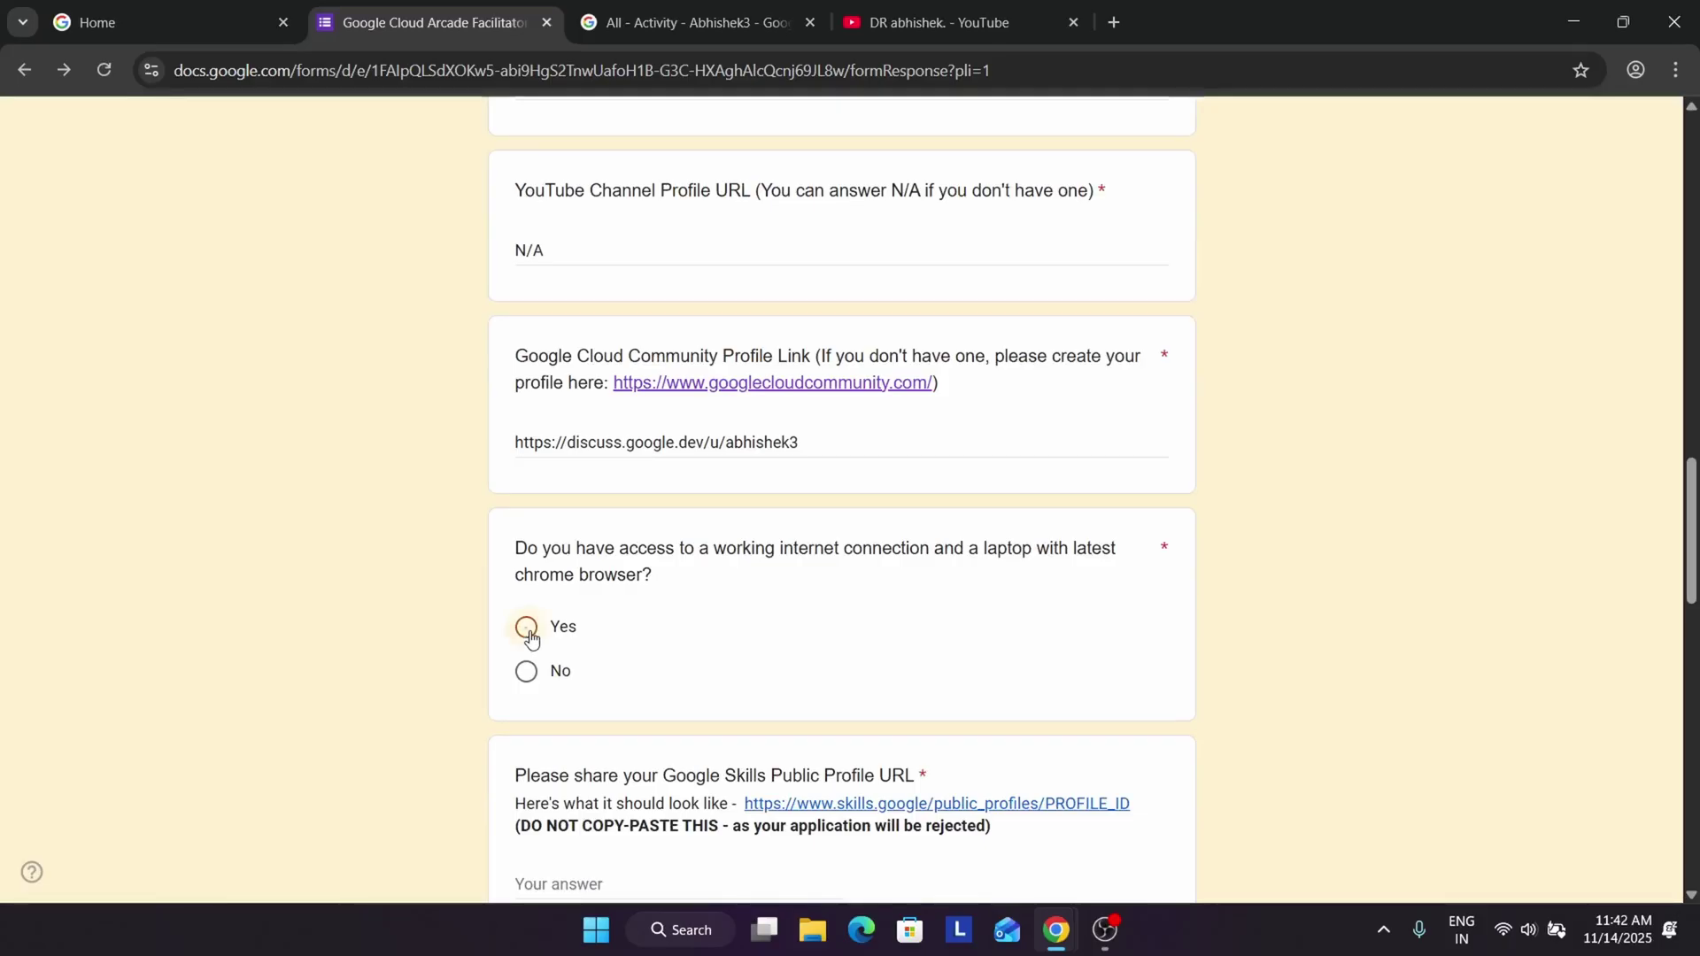
{"action": "left_click", "coordinate": [528, 630]}
{"action": "scroll", "coordinate": [664, 627], "scroll_direction": "down", "scroll_amount": 3}
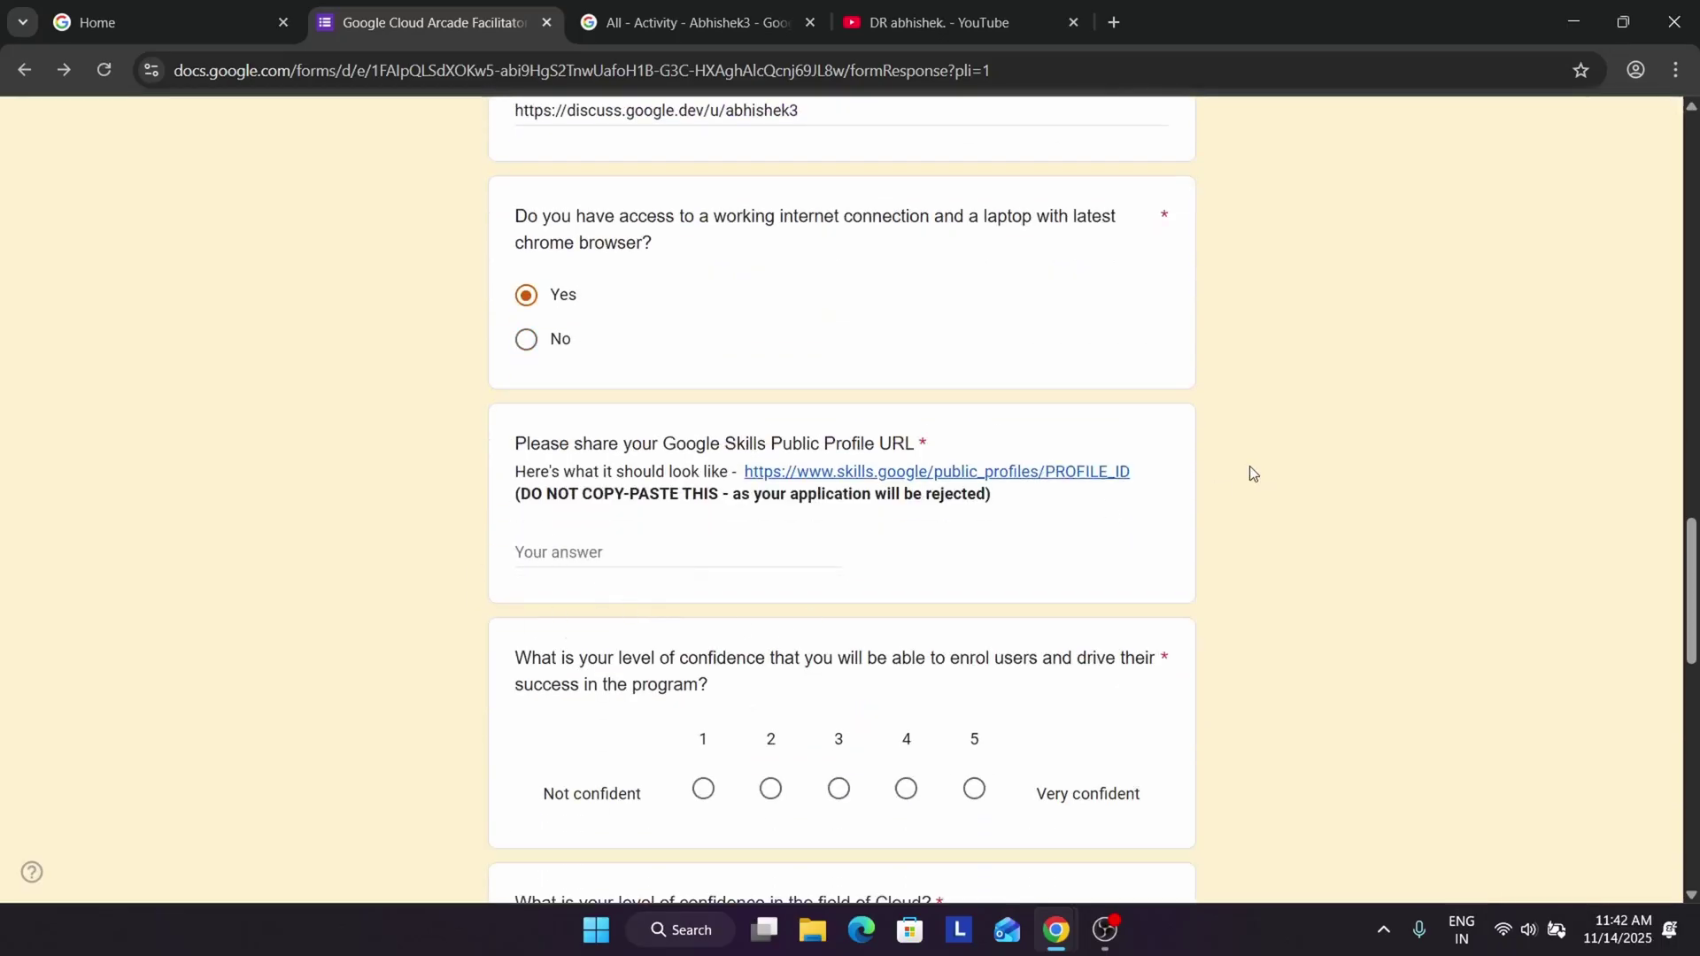
- Open the sample Google Skills public profile link in a new tab placed right after the form and switch to it
{"action": "right_click", "coordinate": [1032, 472]}
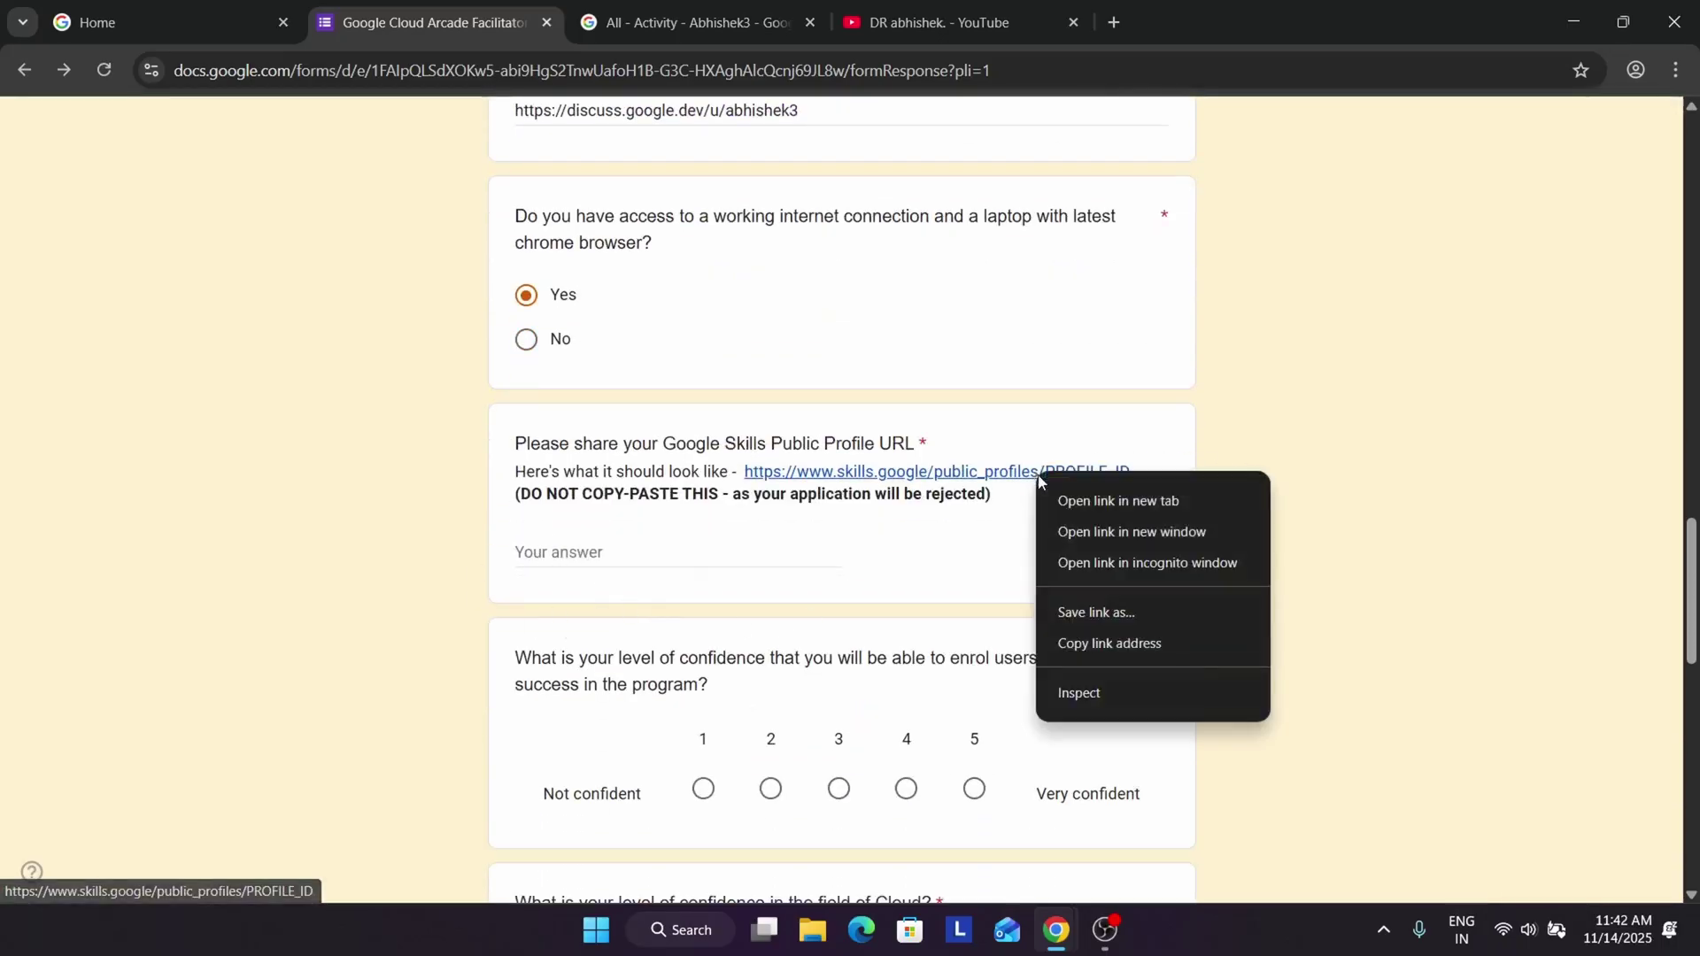
{"action": "left_click", "coordinate": [1076, 504]}
{"action": "left_click_drag", "start_coordinate": [916, 16], "coordinate": [659, 4]}
{"action": "left_click", "coordinate": [454, 9]}
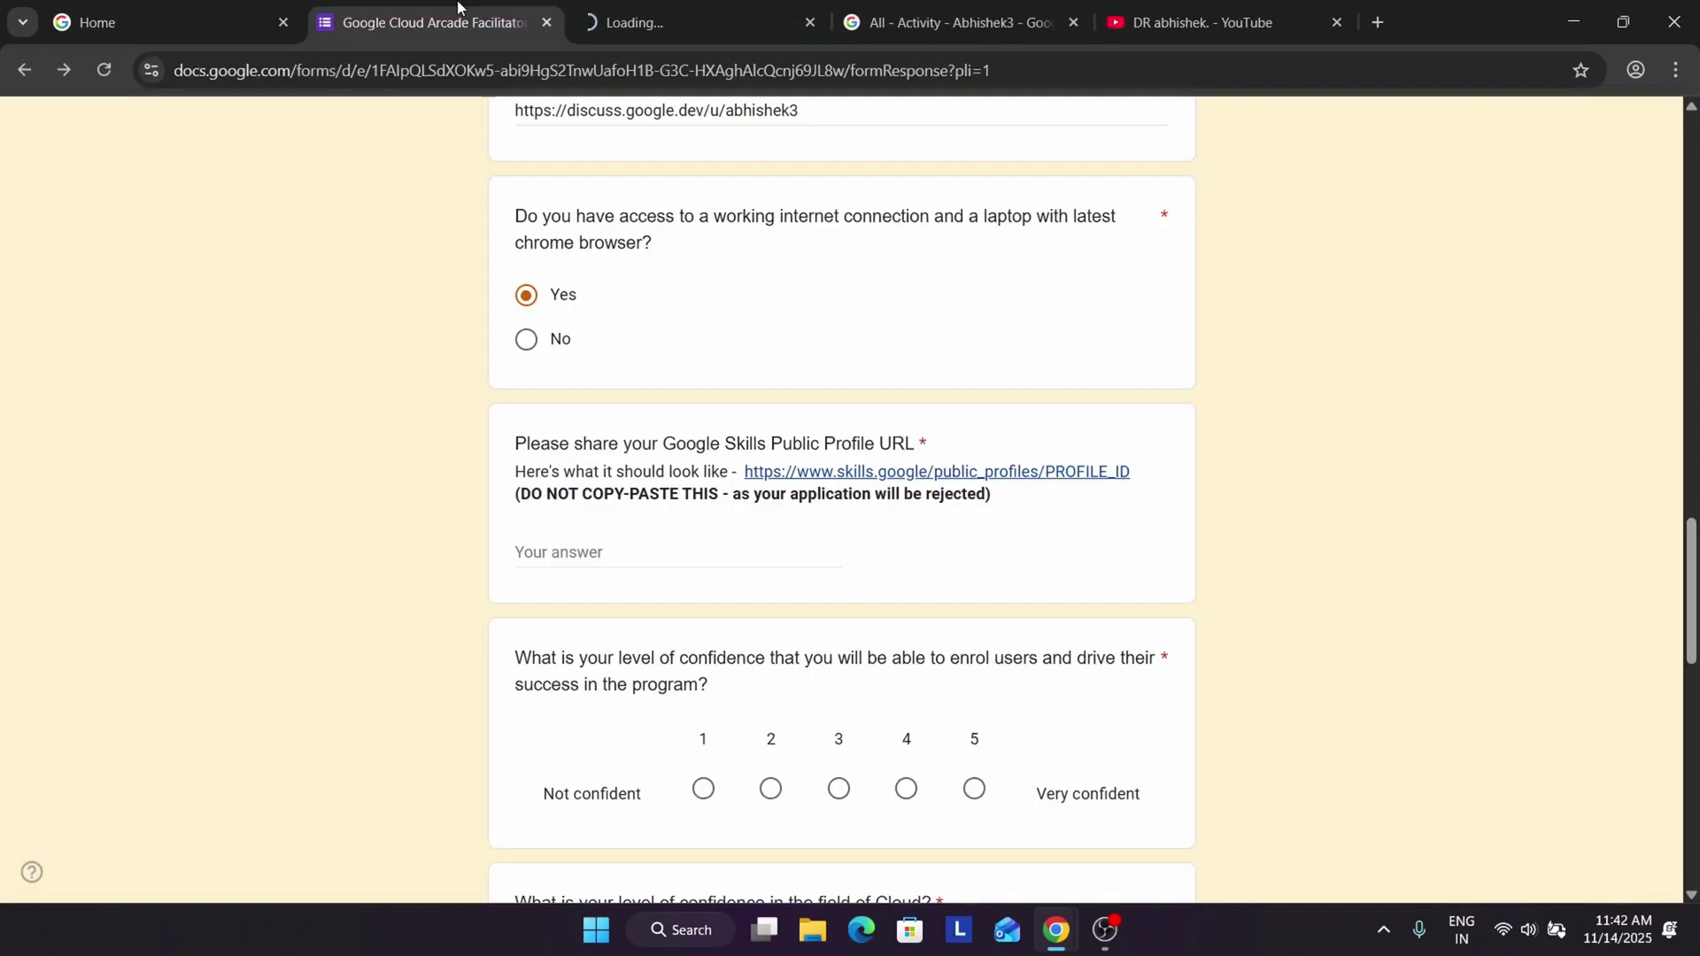
{"action": "left_click", "coordinate": [624, 7]}
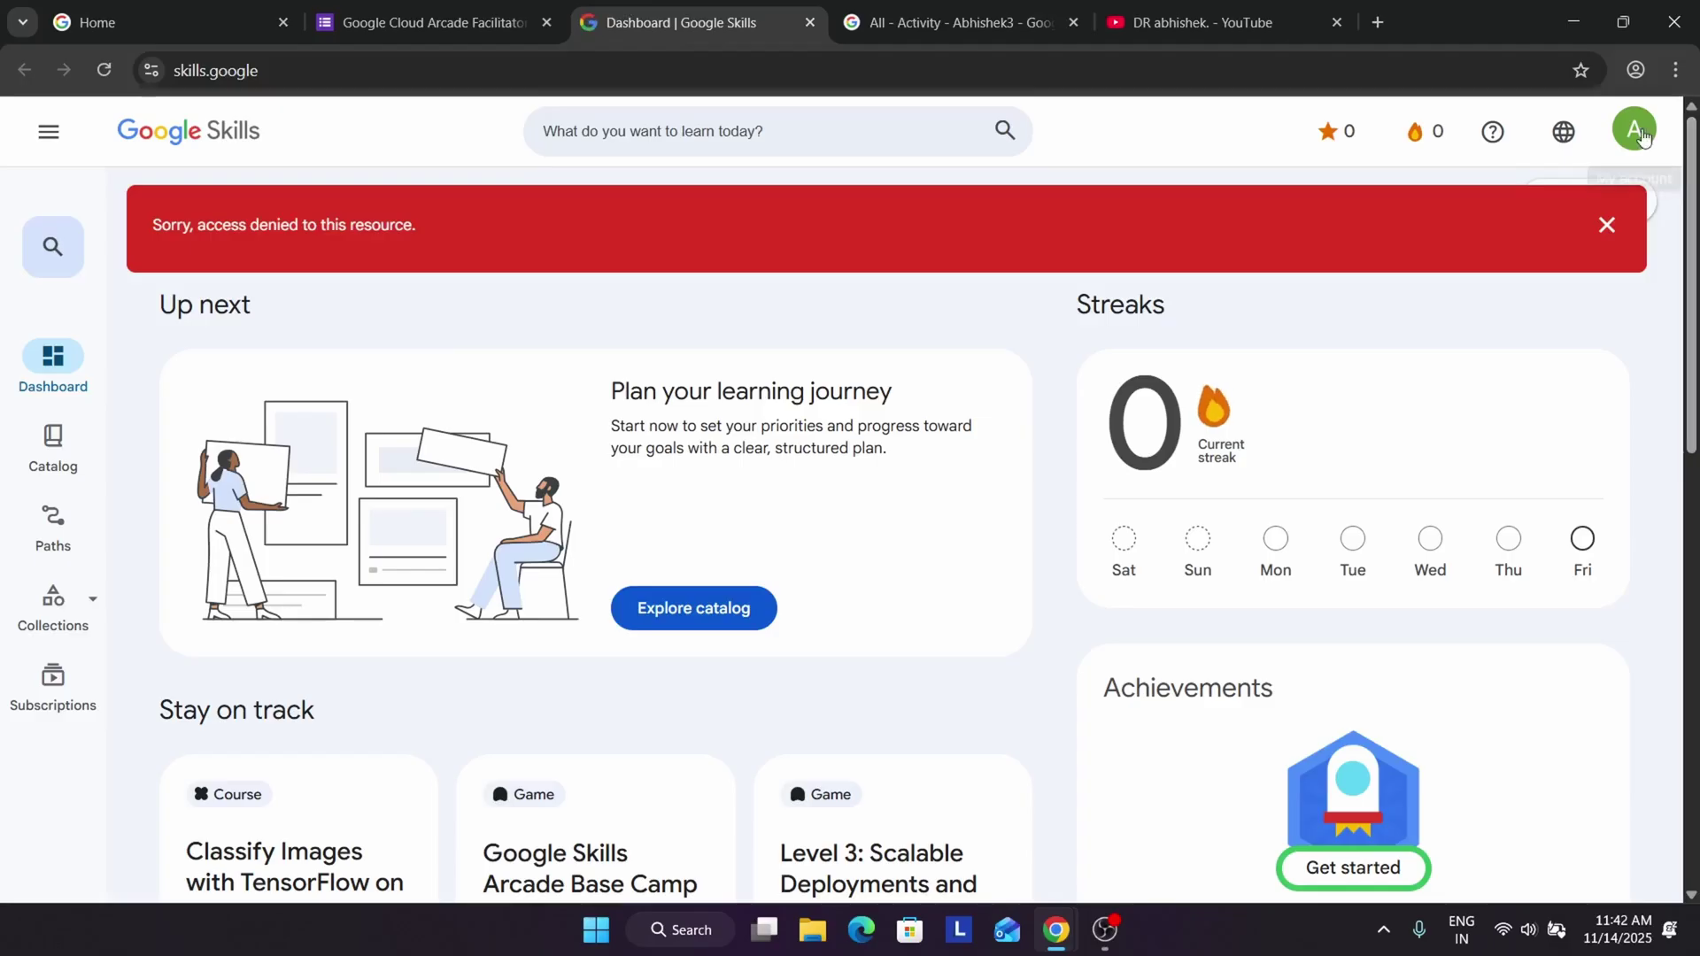
- Sign out of the Google Skills account
{"action": "left_click", "coordinate": [1633, 130]}
{"action": "left_click", "coordinate": [1404, 530]}
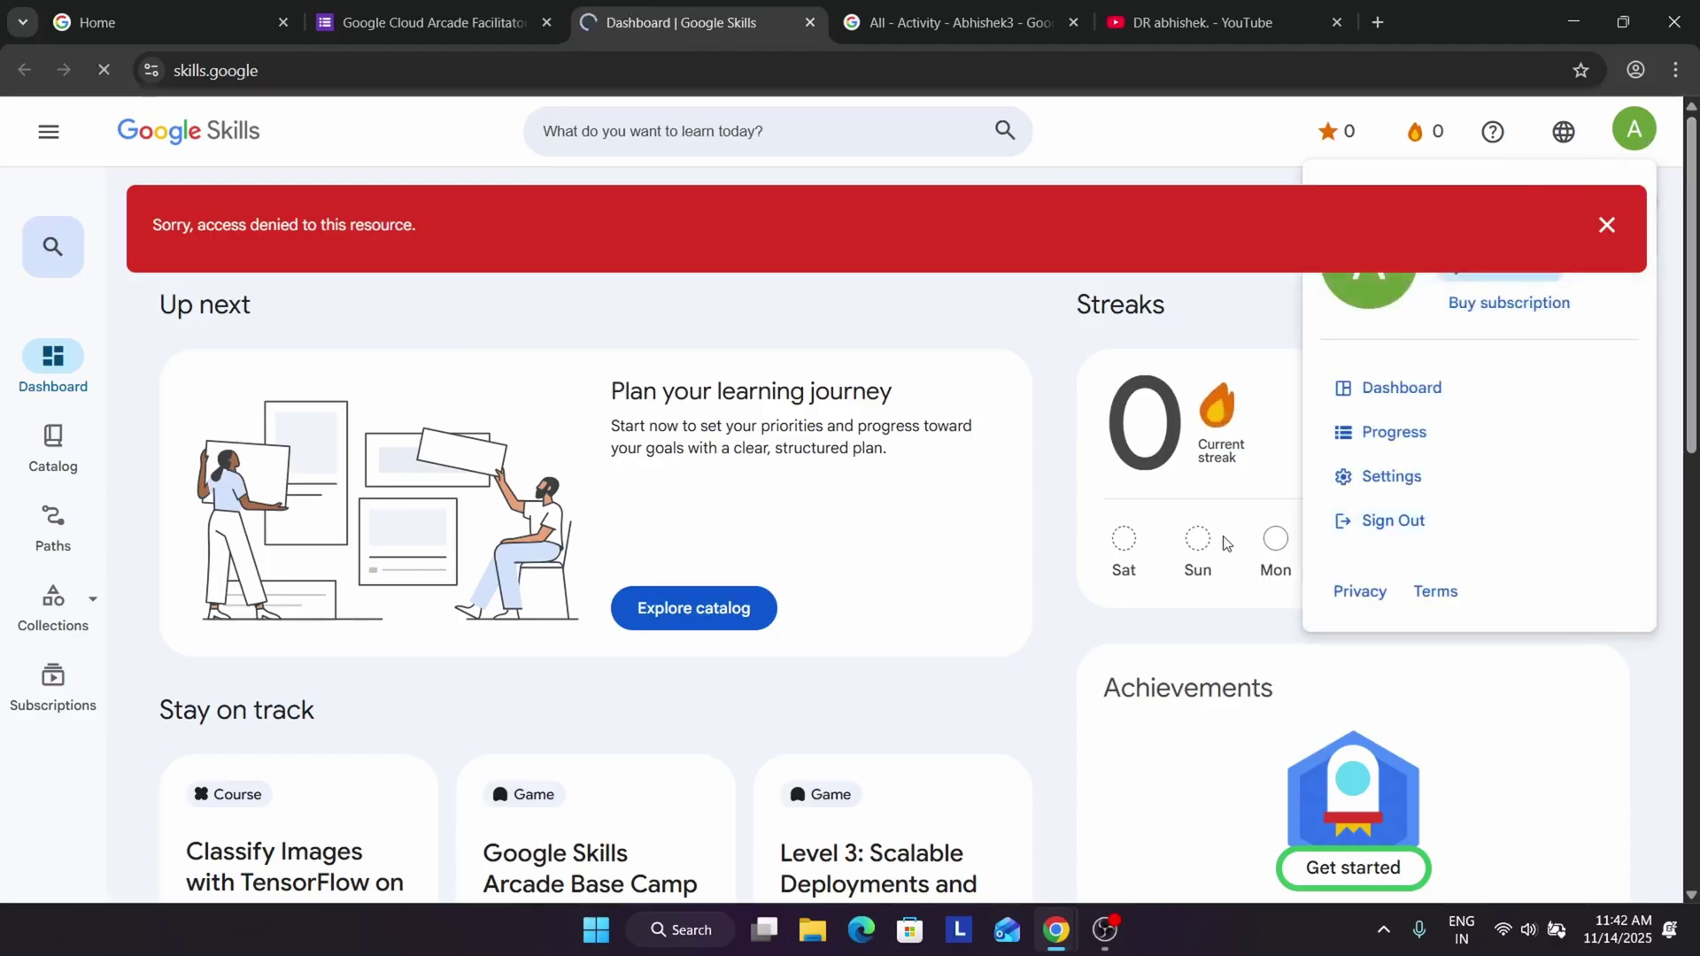
{"action": "scroll", "coordinate": [1225, 543], "scroll_direction": "down", "scroll_amount": 5}
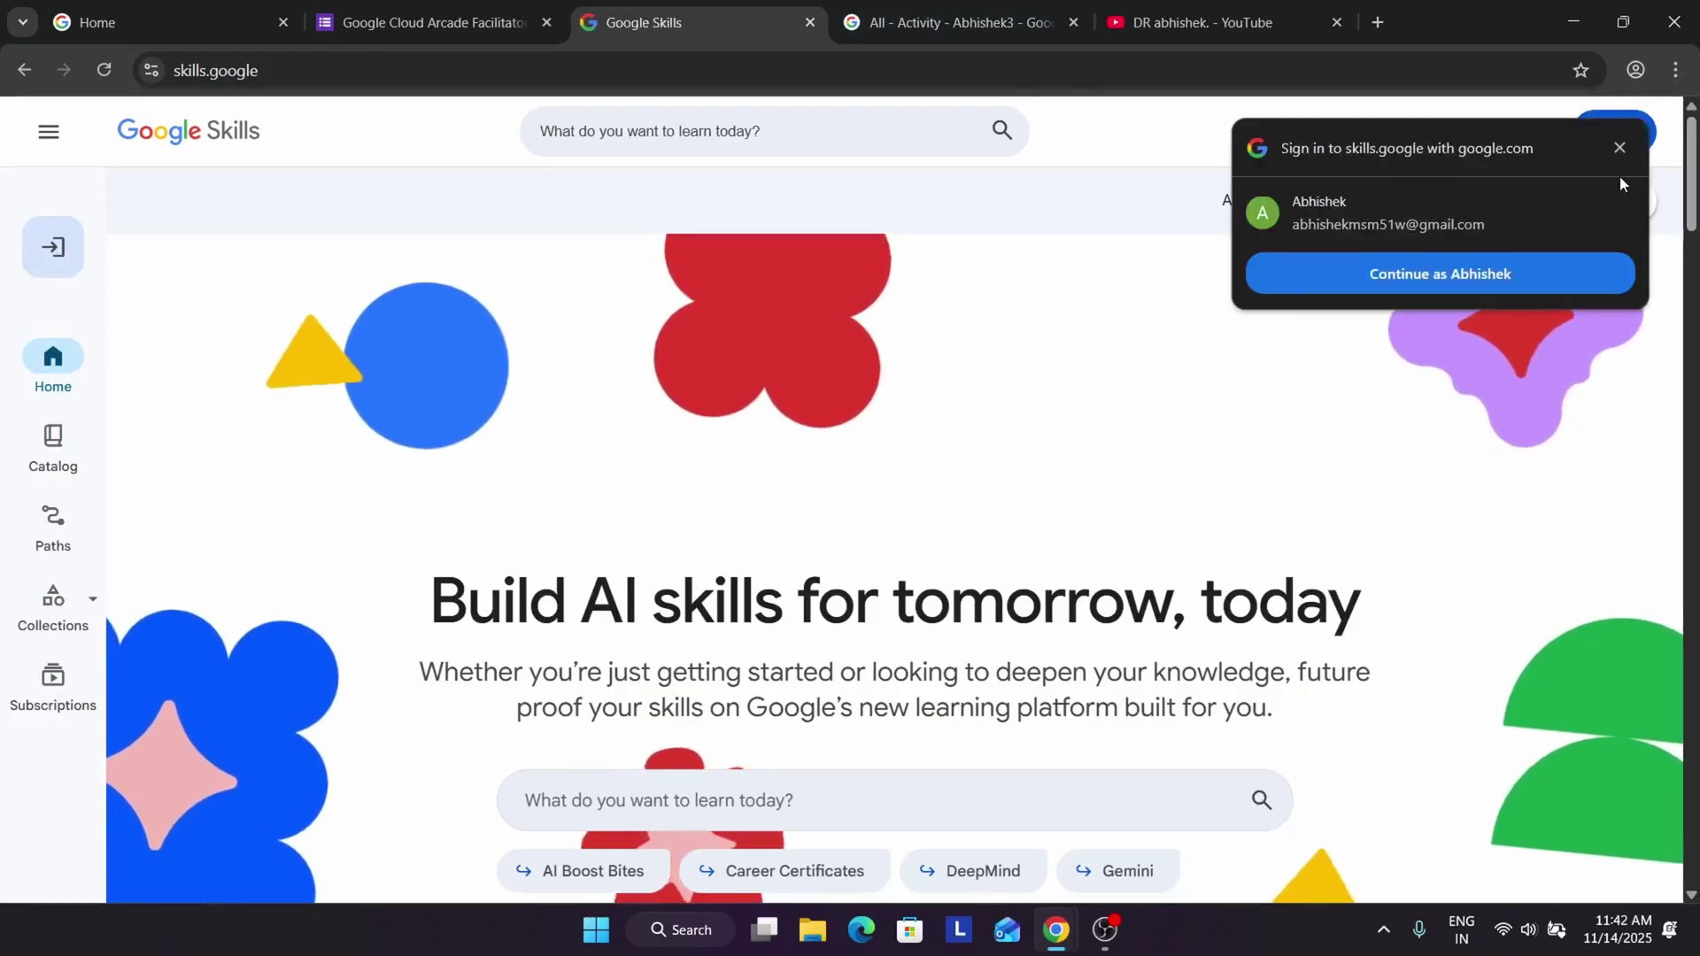
- Dismiss the Google sign-in prompt, open the Google Skills sign-up form for email and password, and review its fields
{"action": "left_click", "coordinate": [1622, 155]}
{"action": "left_click", "coordinate": [1616, 131]}
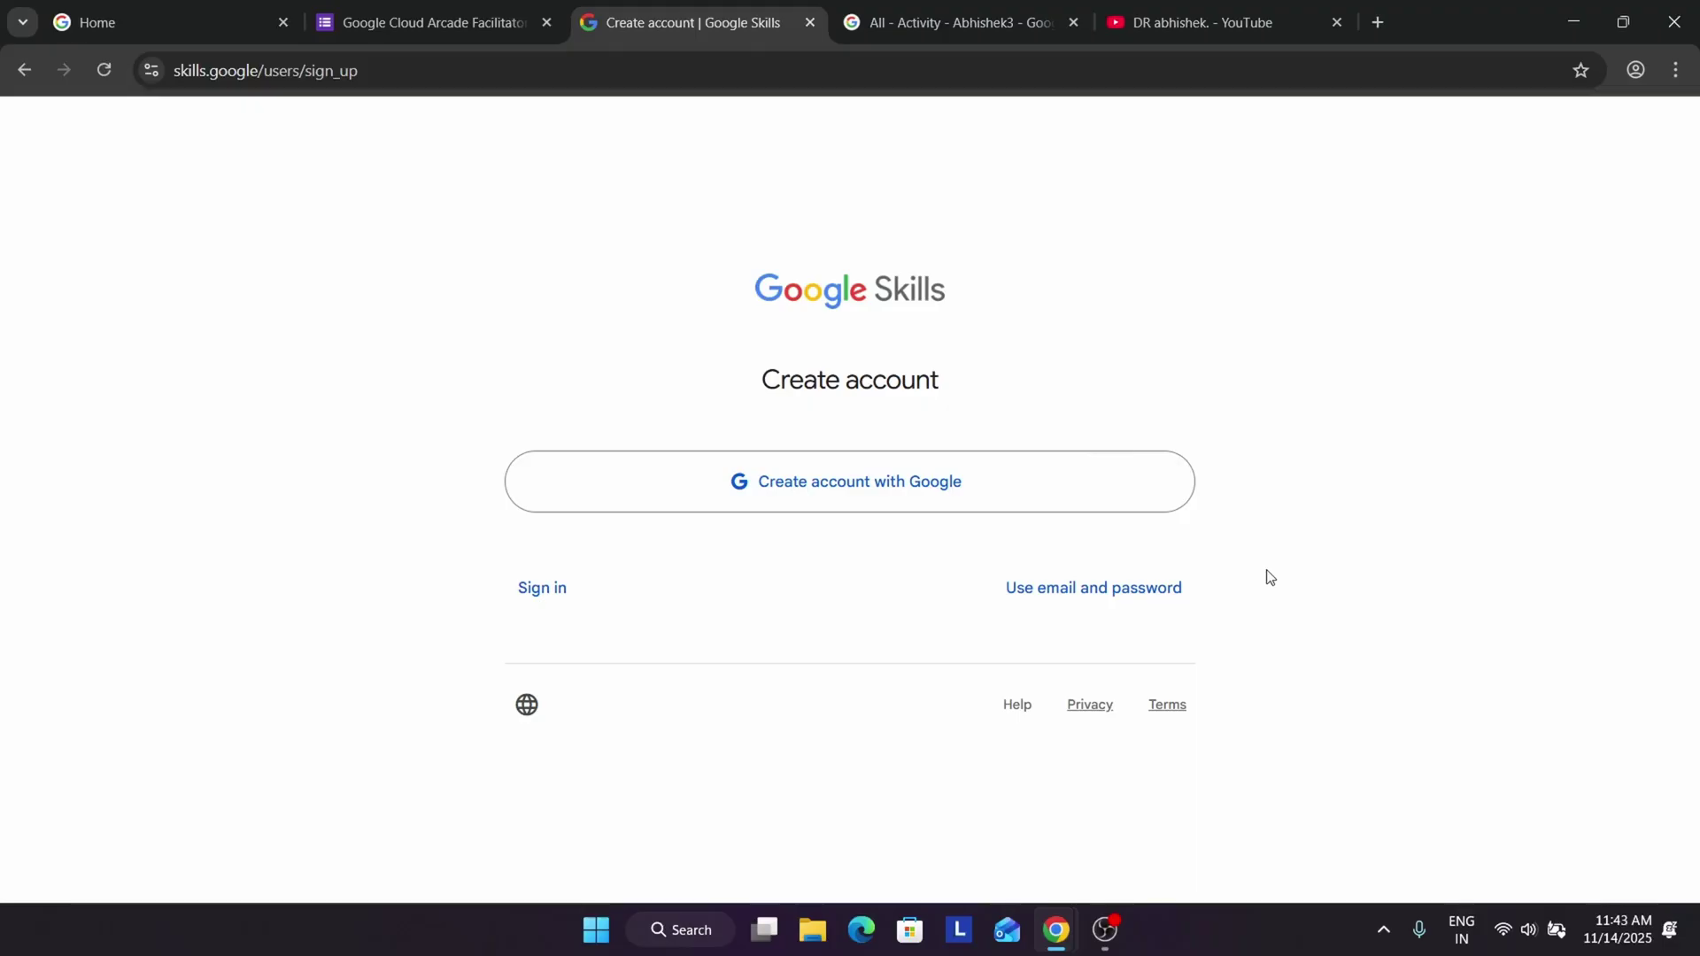
{"action": "left_click", "coordinate": [1126, 606]}
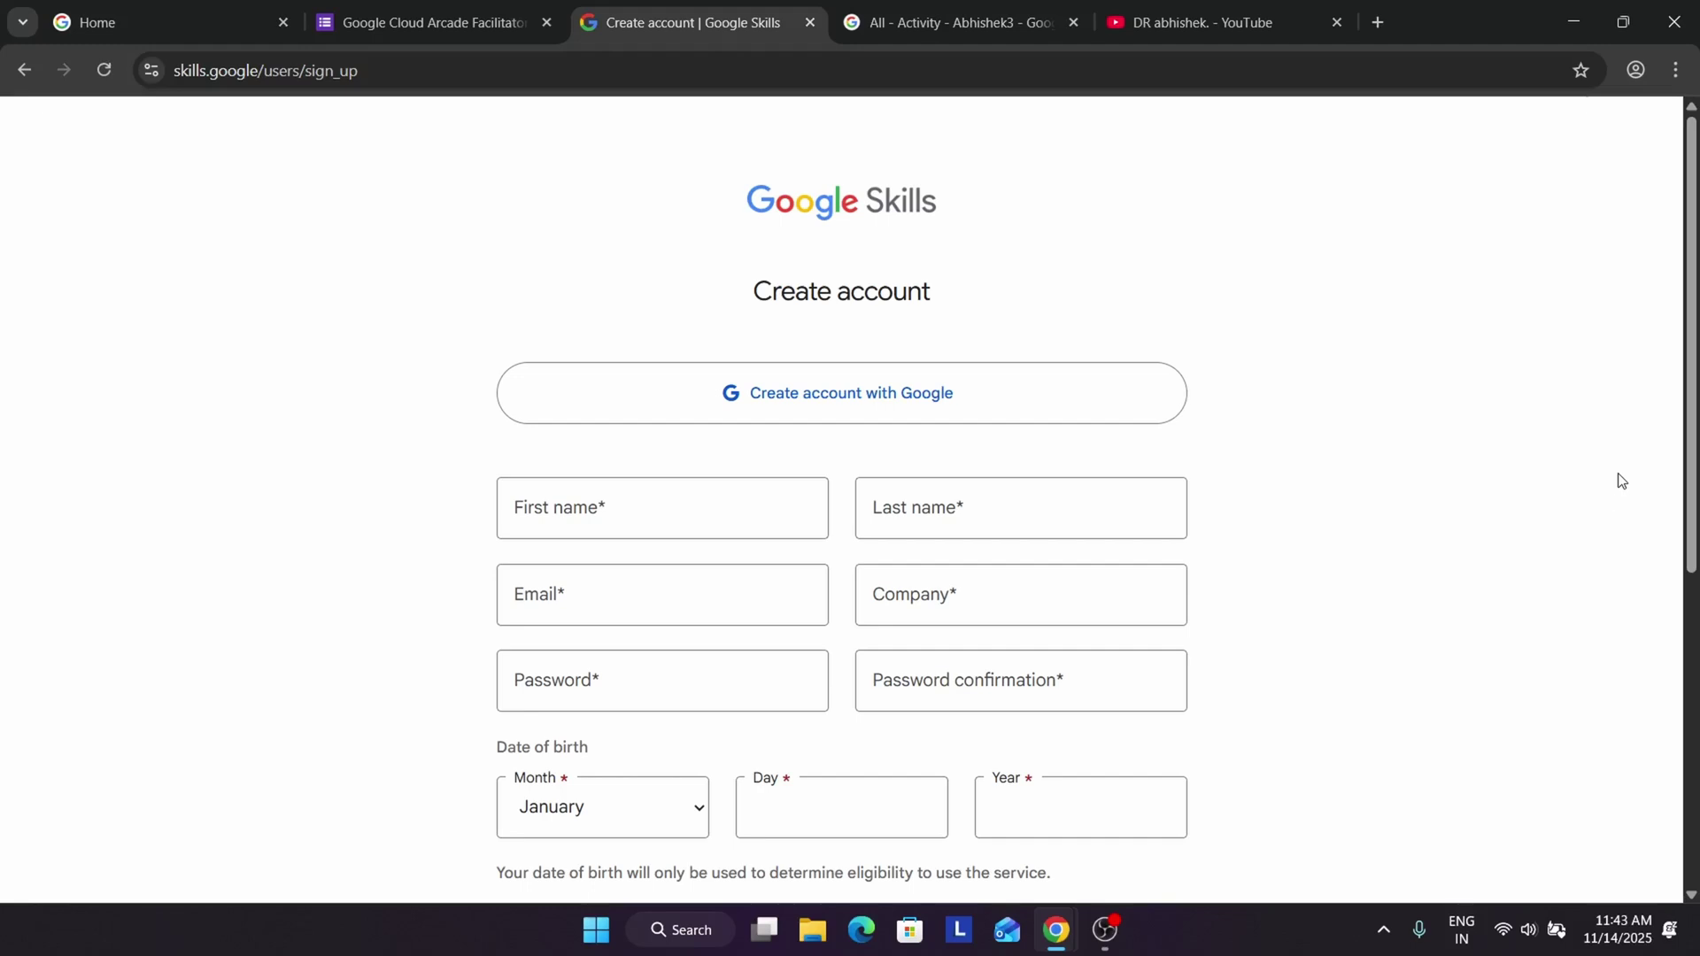
{"action": "scroll", "coordinate": [1620, 480], "scroll_direction": "down", "scroll_amount": 5}
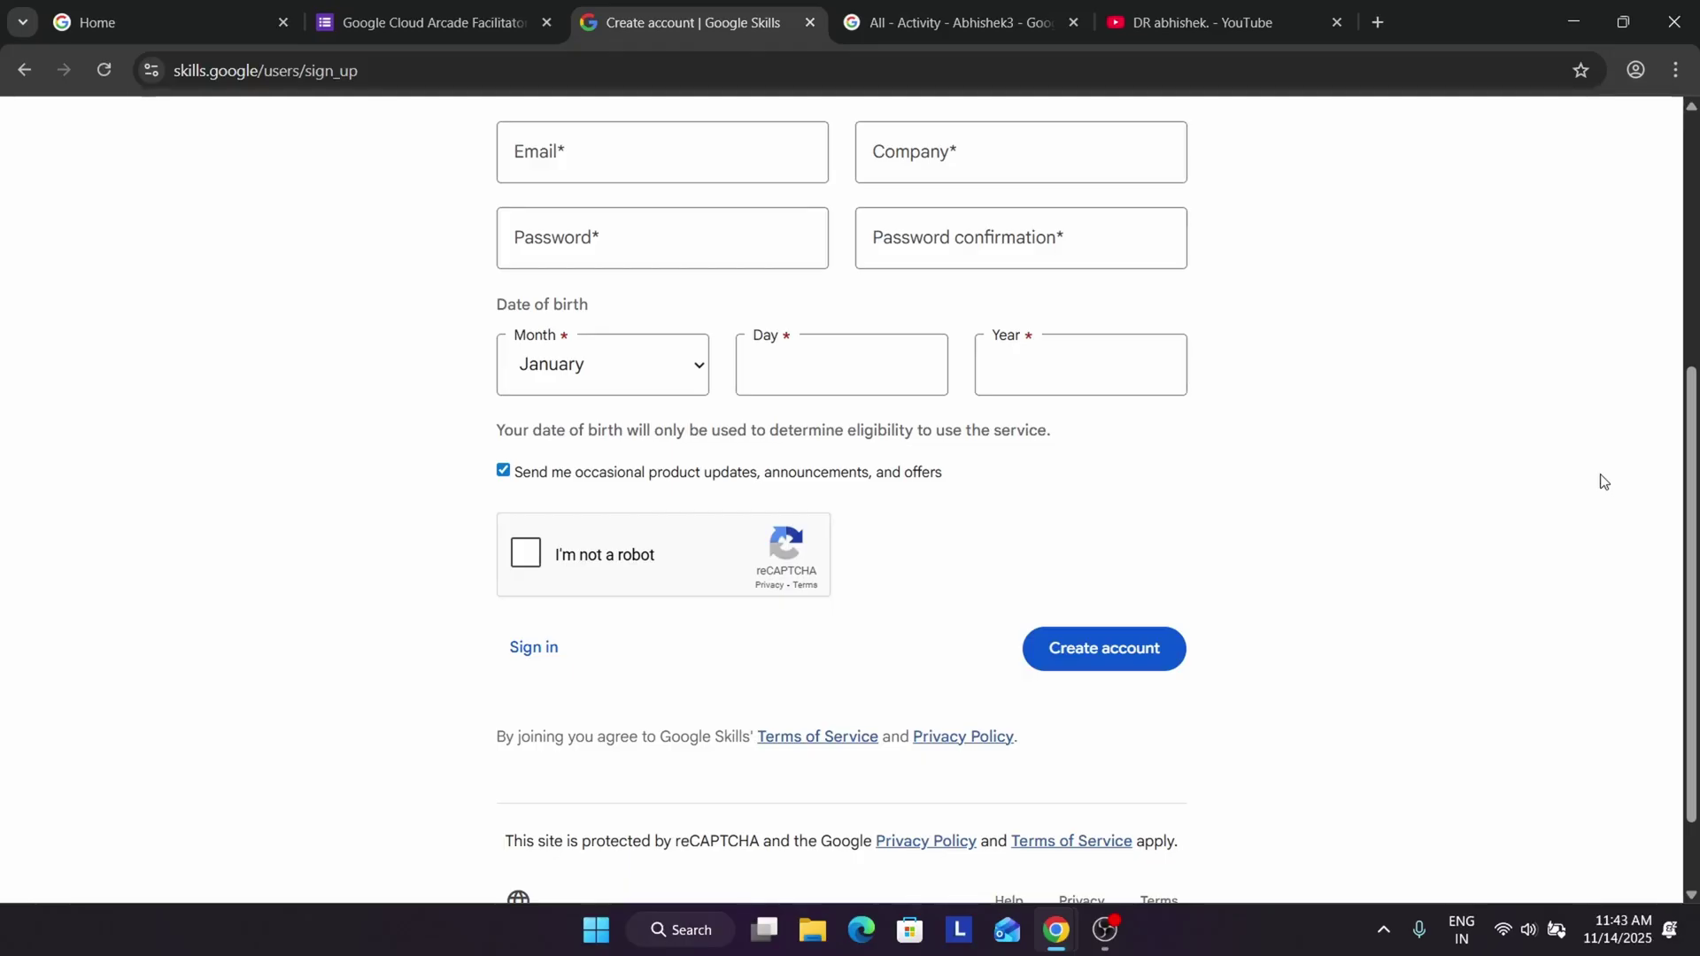
{"action": "left_click", "coordinate": [473, 14]}
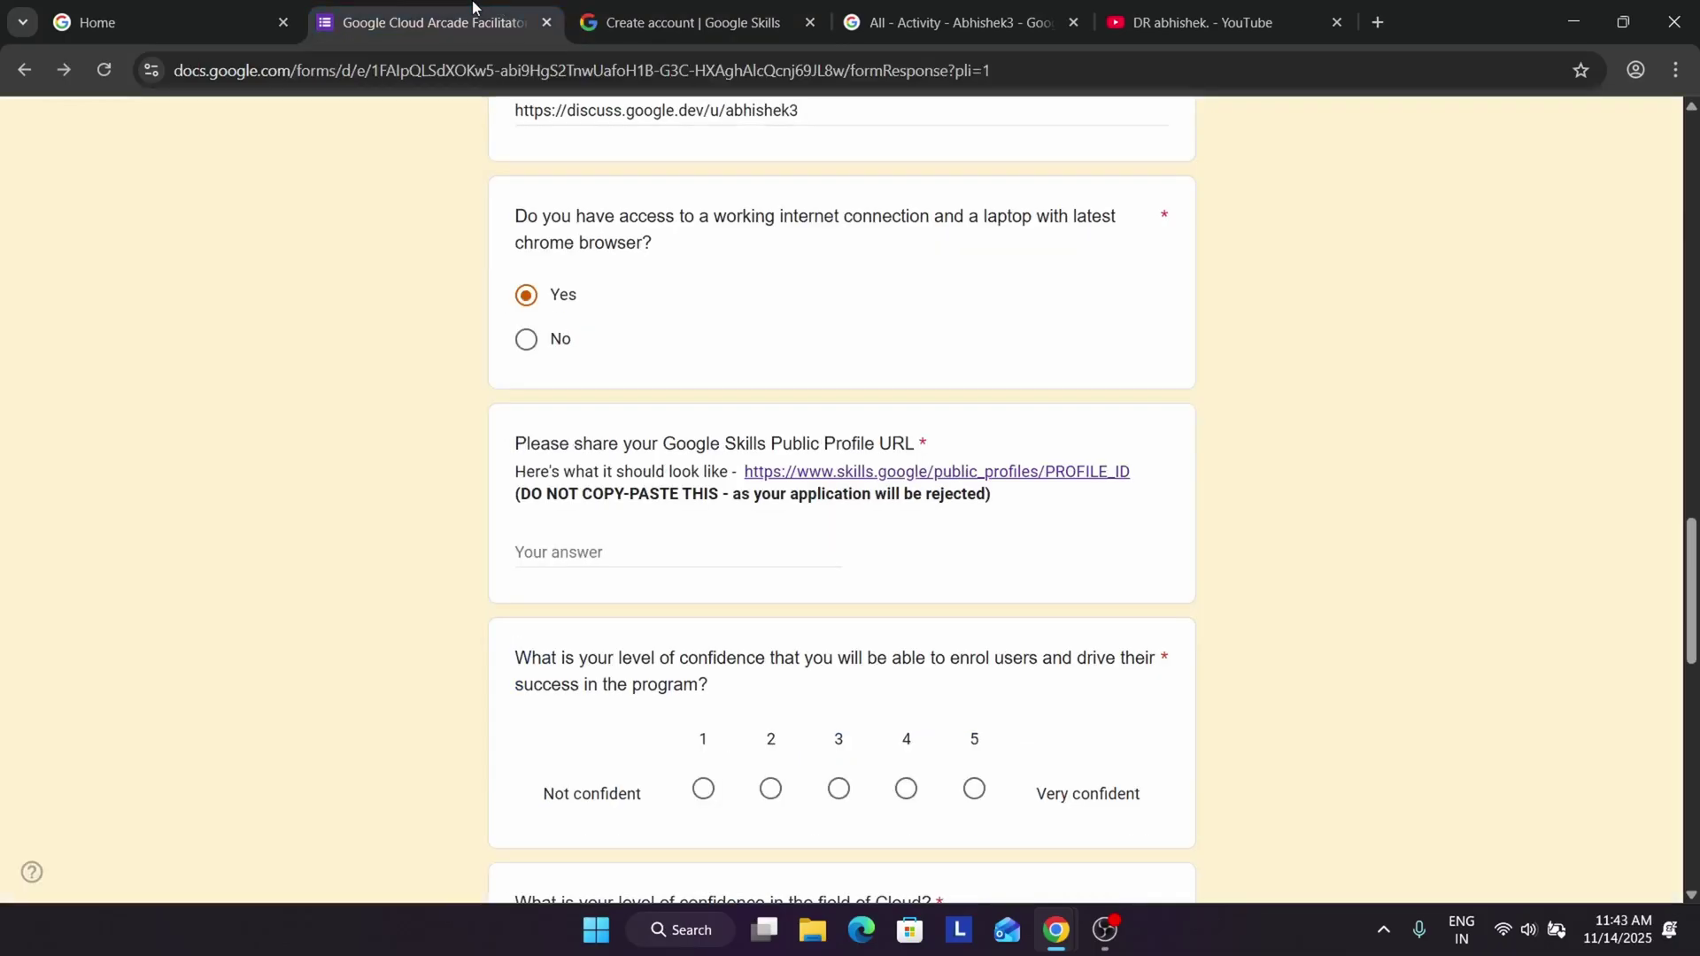
{"action": "left_click", "coordinate": [691, 22]}
{"action": "scroll", "coordinate": [979, 417], "scroll_direction": "up", "scroll_amount": 5}
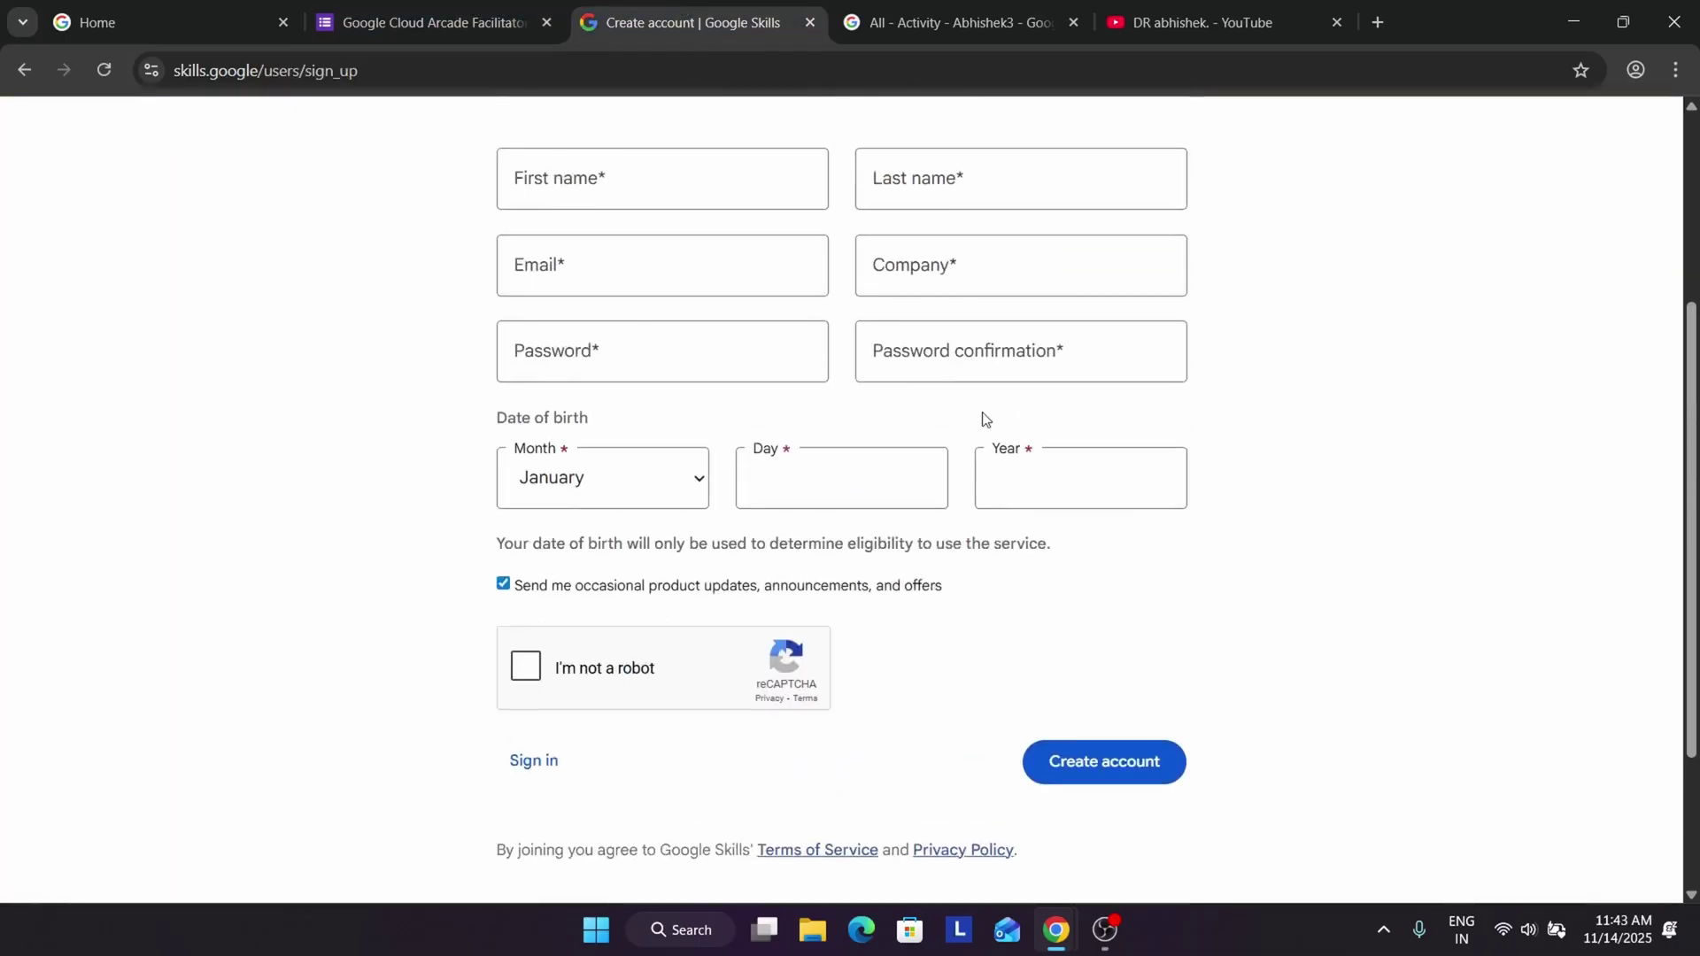
{"action": "scroll", "coordinate": [835, 390], "scroll_direction": "down", "scroll_amount": 5}
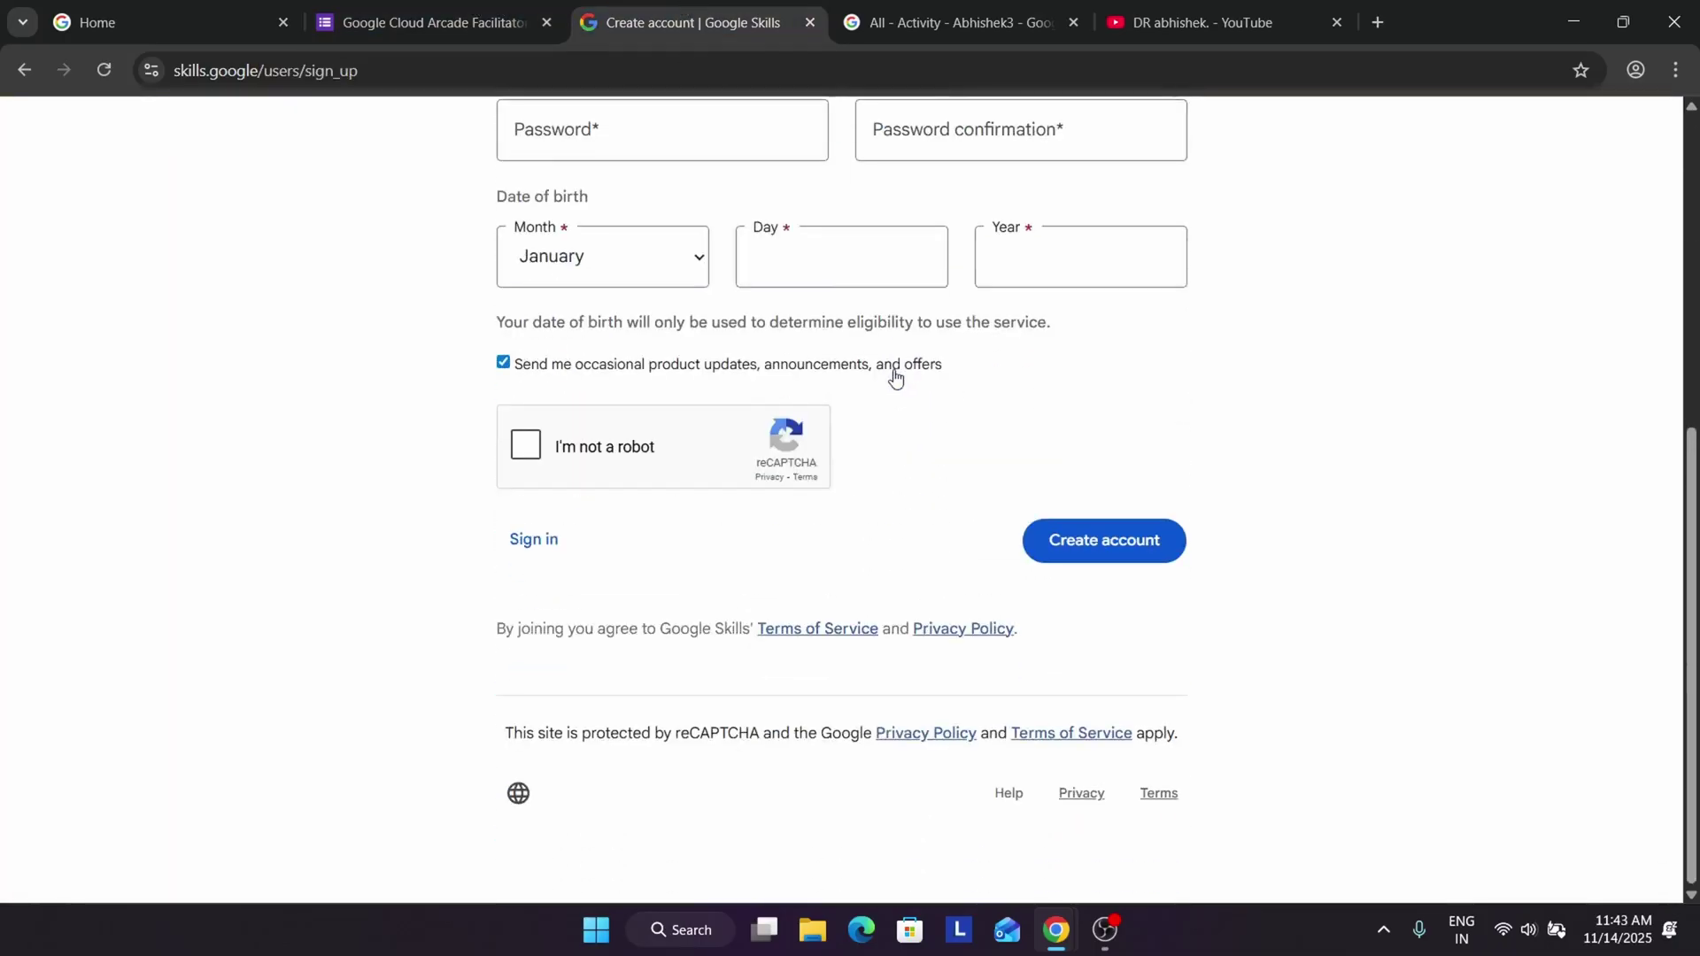
- Sign in to Google Skills with the Google account and open the Public visibility section of the account settings
{"action": "left_click", "coordinate": [541, 537]}
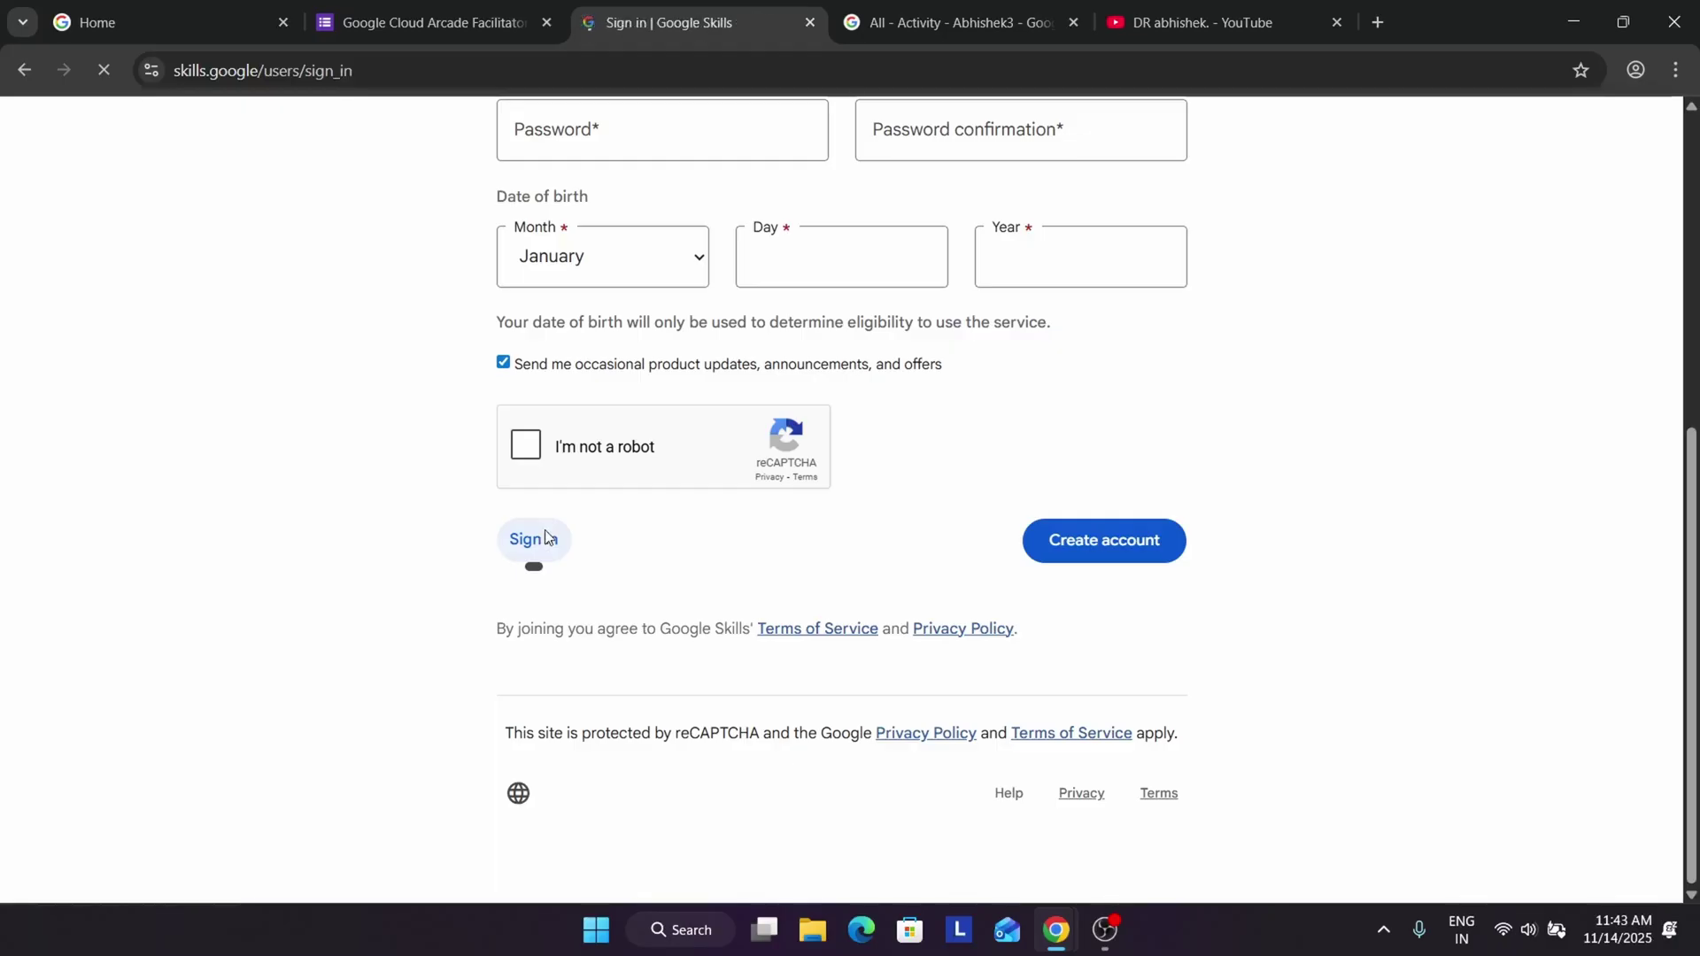
{"action": "left_click", "coordinate": [748, 495]}
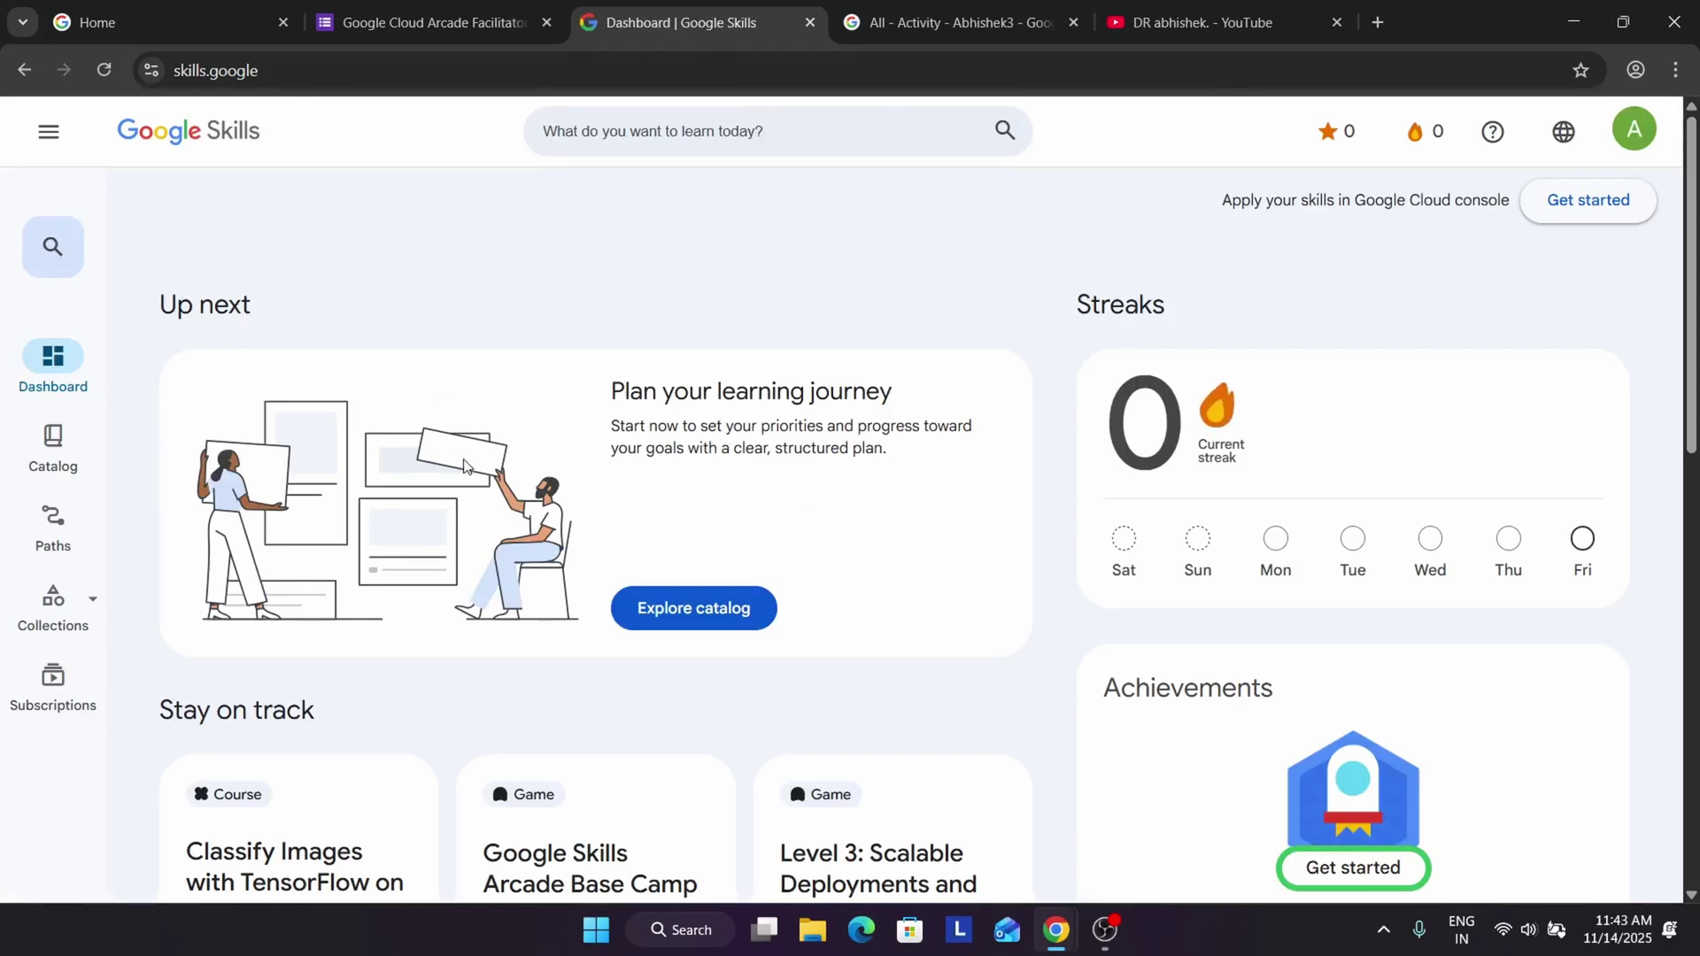
{"action": "left_click", "coordinate": [1632, 145]}
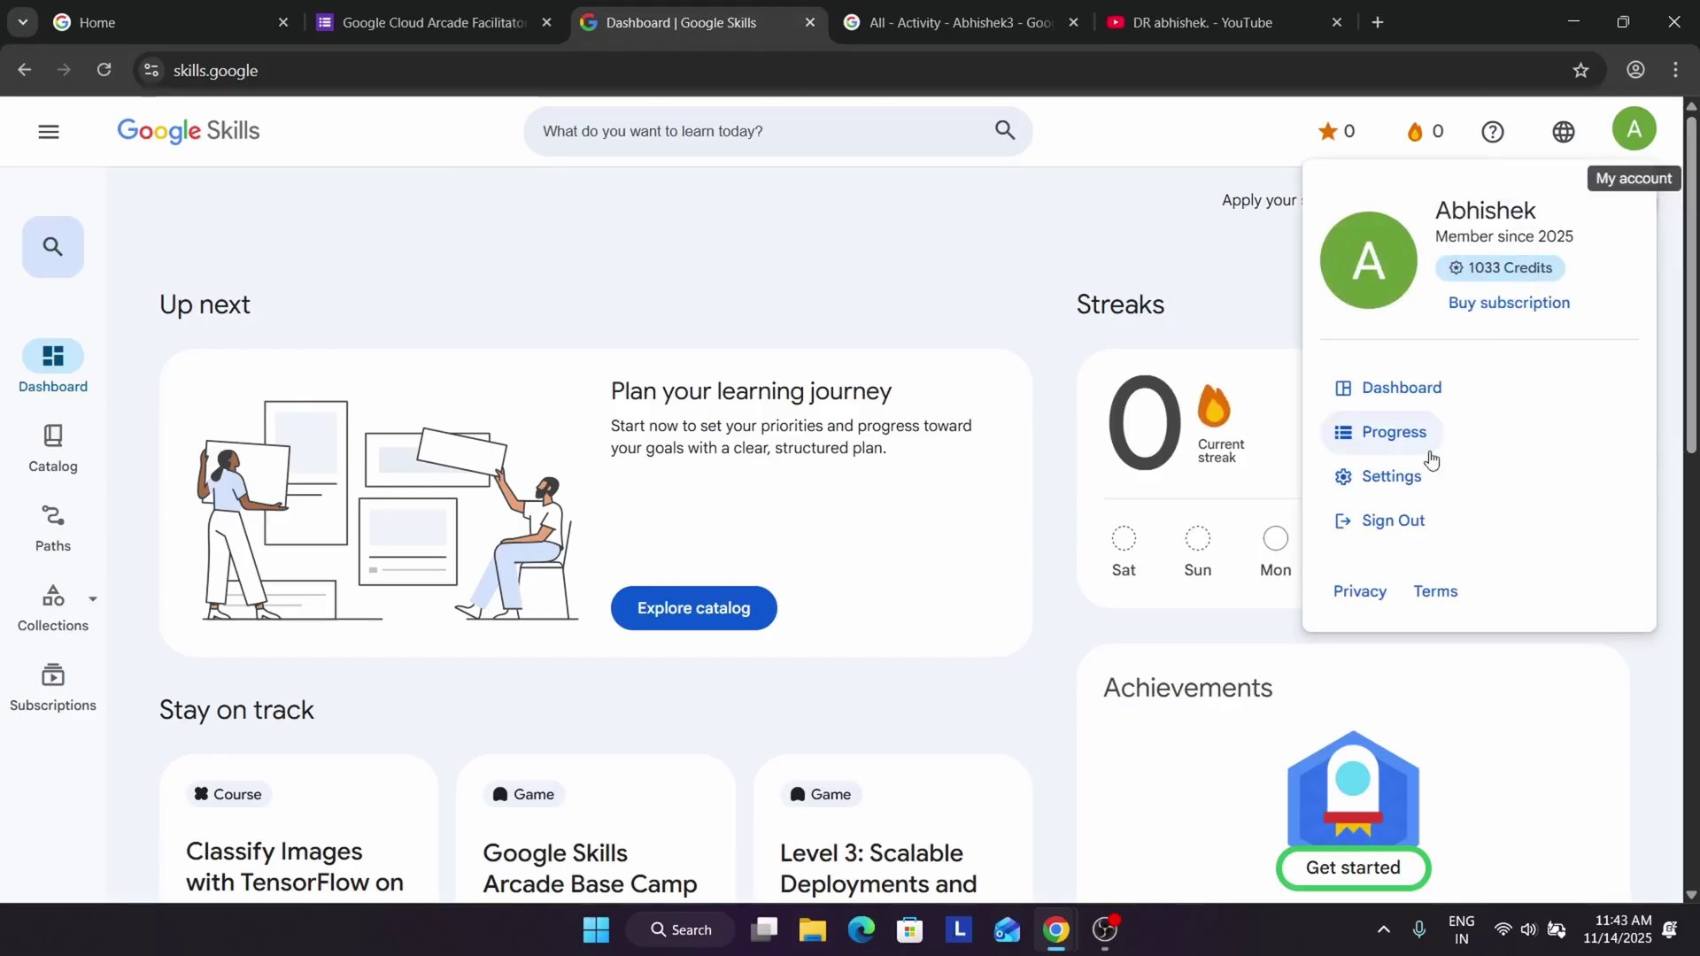
{"action": "left_click", "coordinate": [1348, 487]}
{"action": "scroll", "coordinate": [1124, 436], "scroll_direction": "down", "scroll_amount": 12}
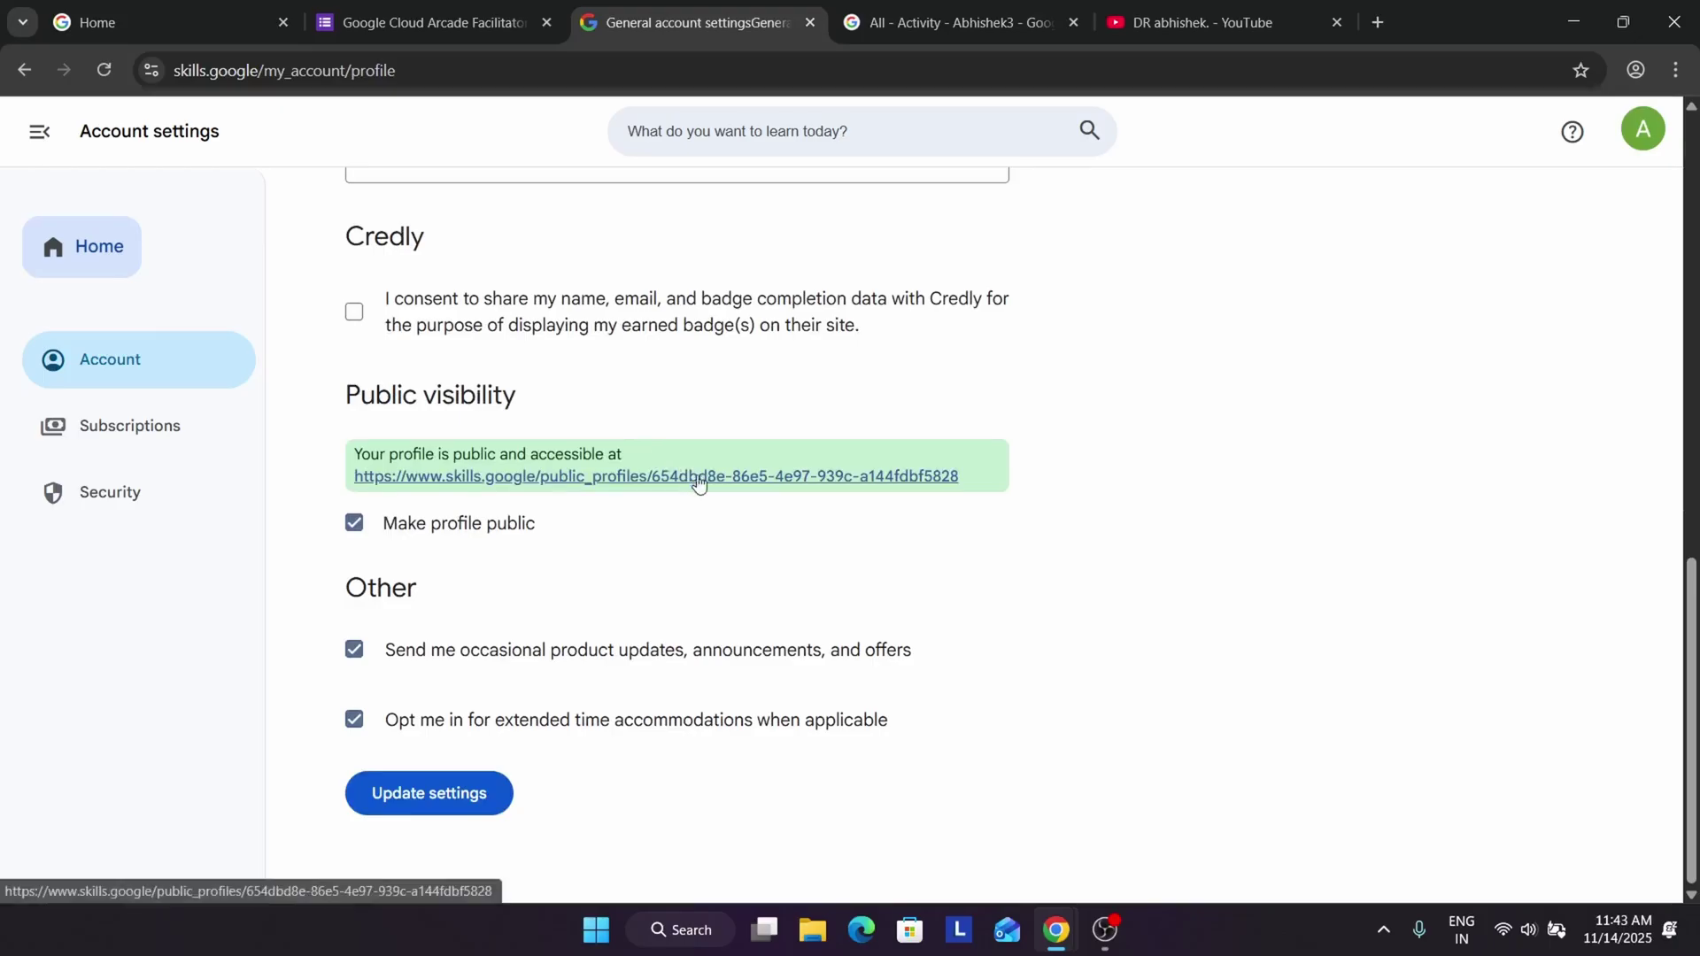
- View the public profile page through its link and return to the account settings
{"action": "left_click", "coordinate": [629, 487]}
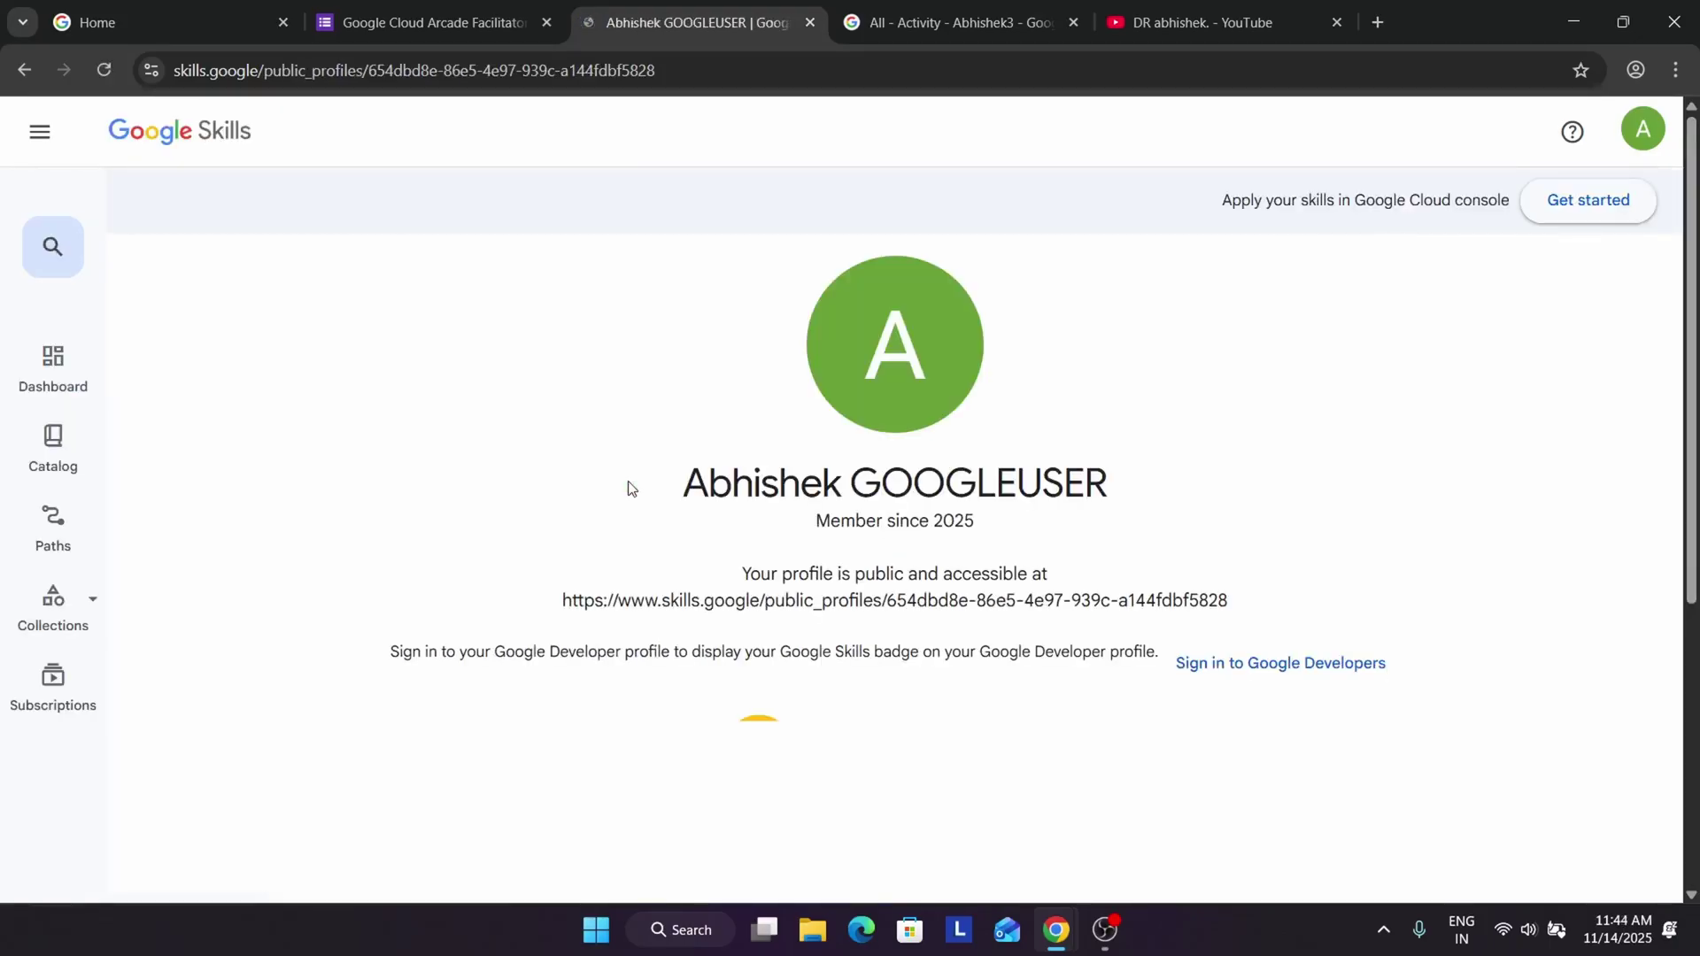
{"action": "scroll", "coordinate": [628, 487], "scroll_direction": "down", "scroll_amount": 5}
{"action": "scroll", "coordinate": [493, 376], "scroll_direction": "up", "scroll_amount": 5}
{"action": "left_click", "coordinate": [23, 70]}
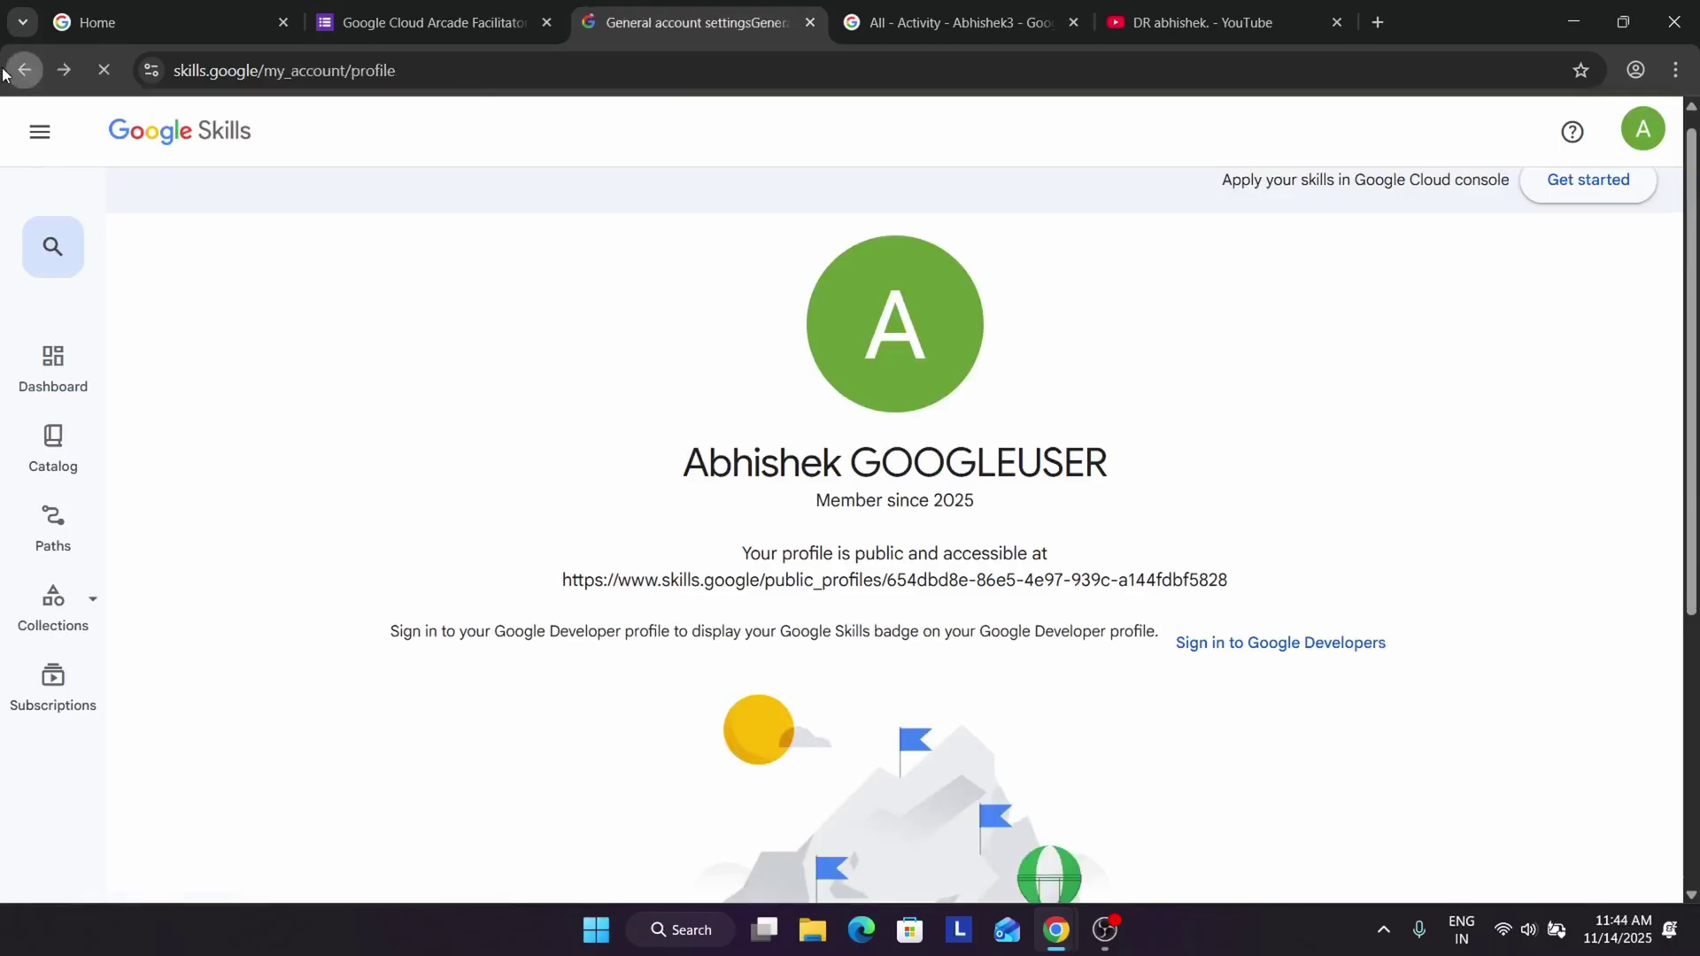
- Turn off Make profile public and update the account settings
{"action": "left_click", "coordinate": [354, 522]}
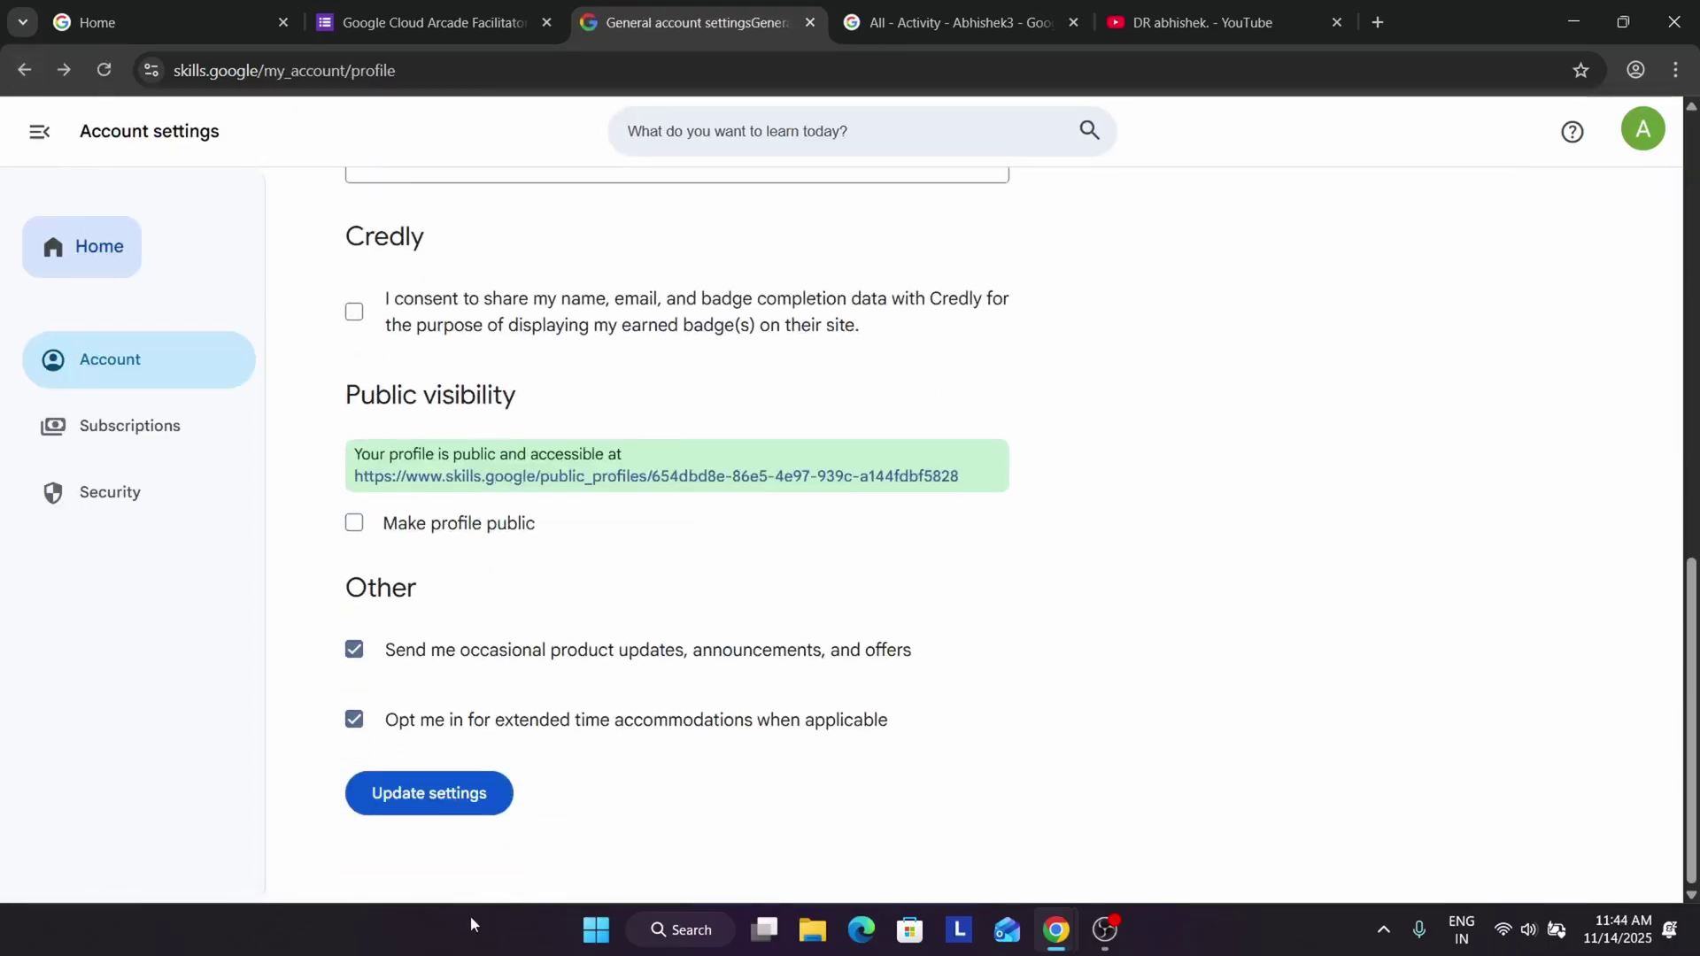
{"action": "left_click", "coordinate": [449, 794]}
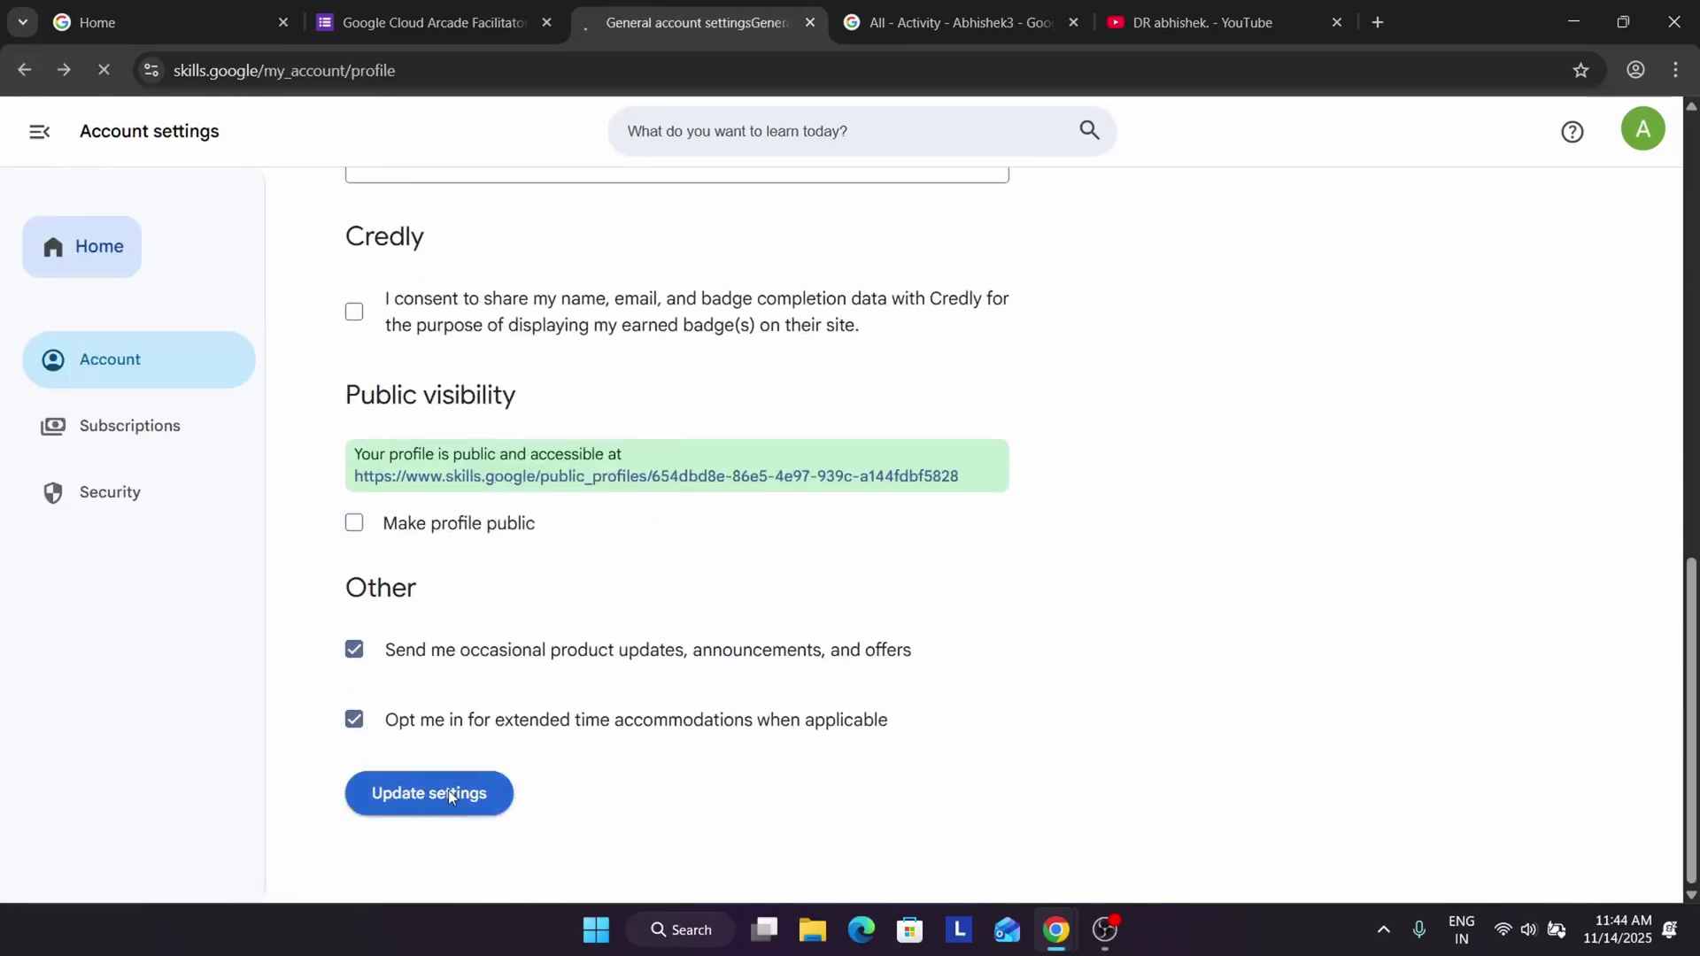
- Turn Make profile public back on, update the account settings, and return to the Public visibility section
{"action": "scroll", "coordinate": [449, 790], "scroll_direction": "down", "scroll_amount": 8}
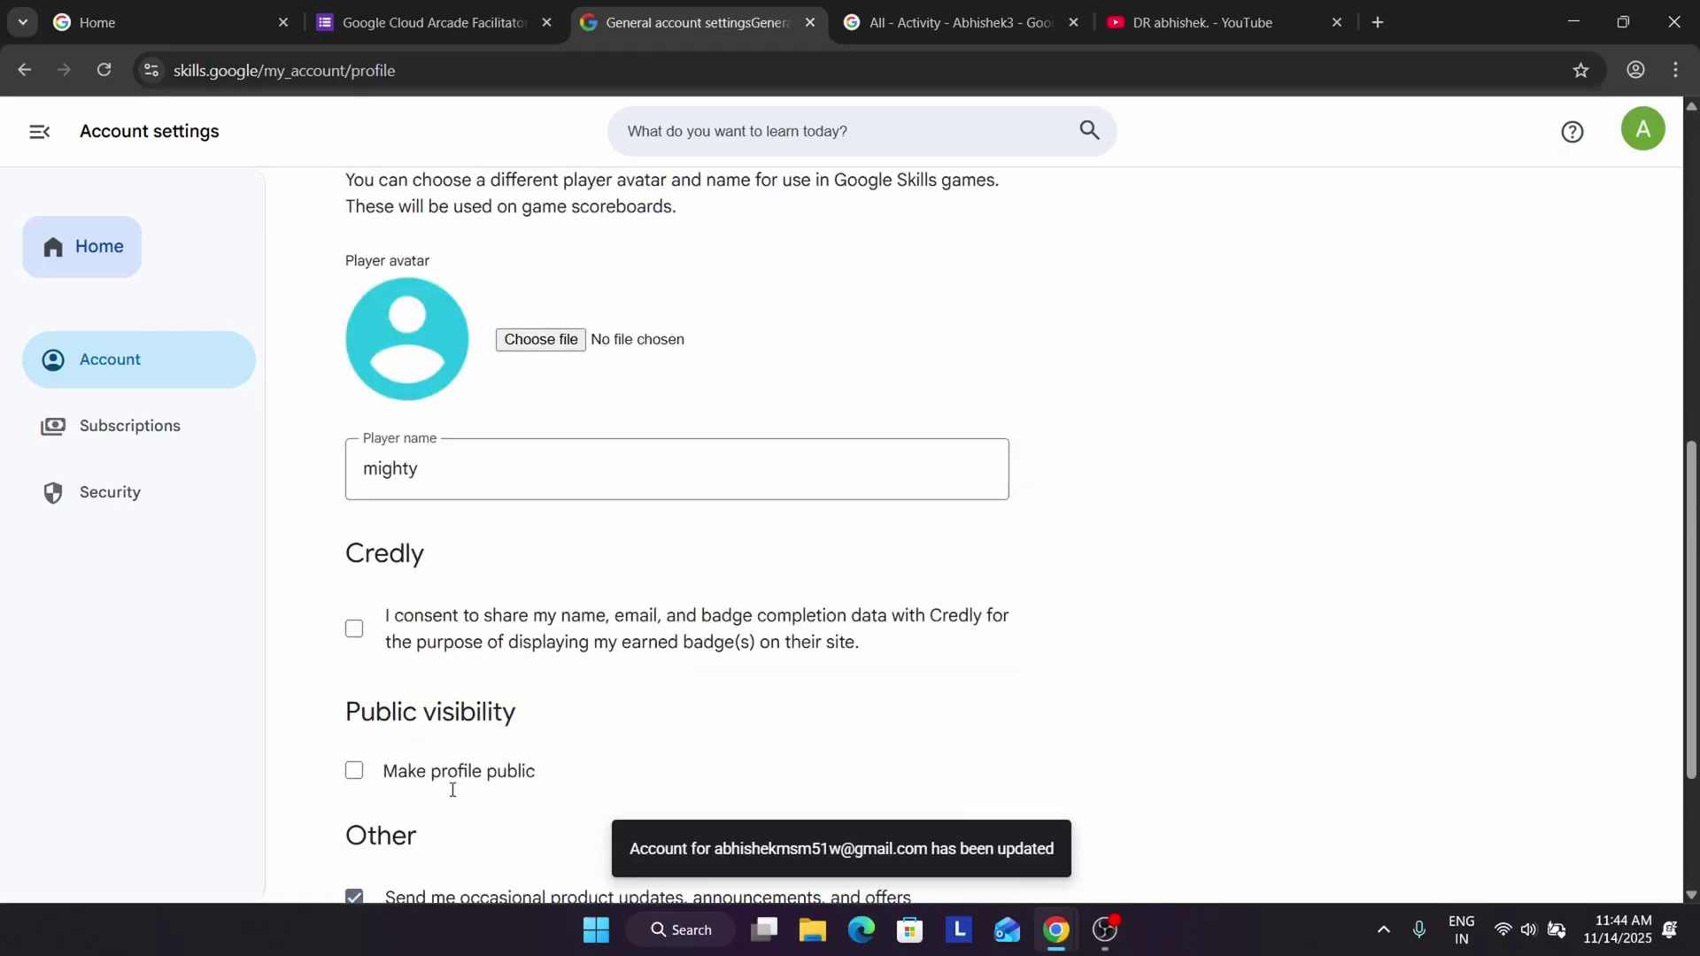
{"action": "scroll", "coordinate": [452, 795], "scroll_direction": "down", "scroll_amount": 3}
{"action": "scroll", "coordinate": [449, 796], "scroll_direction": "up", "scroll_amount": 3}
{"action": "scroll", "coordinate": [448, 797], "scroll_direction": "down", "scroll_amount": 3}
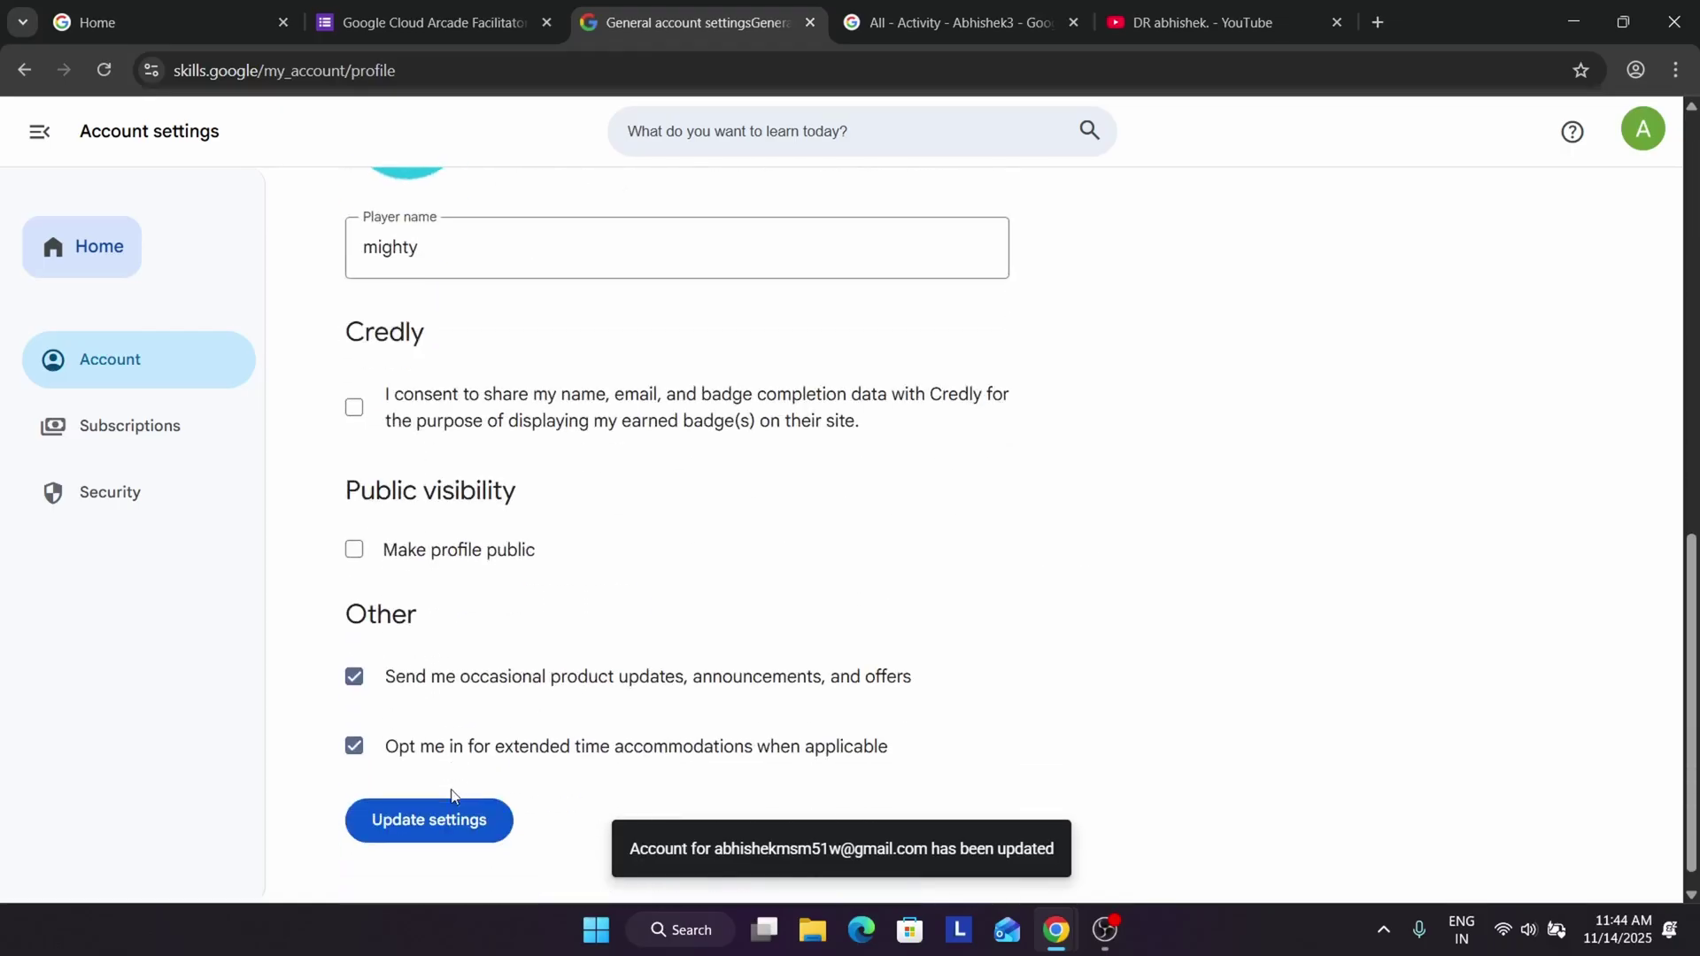
{"action": "left_click", "coordinate": [360, 560]}
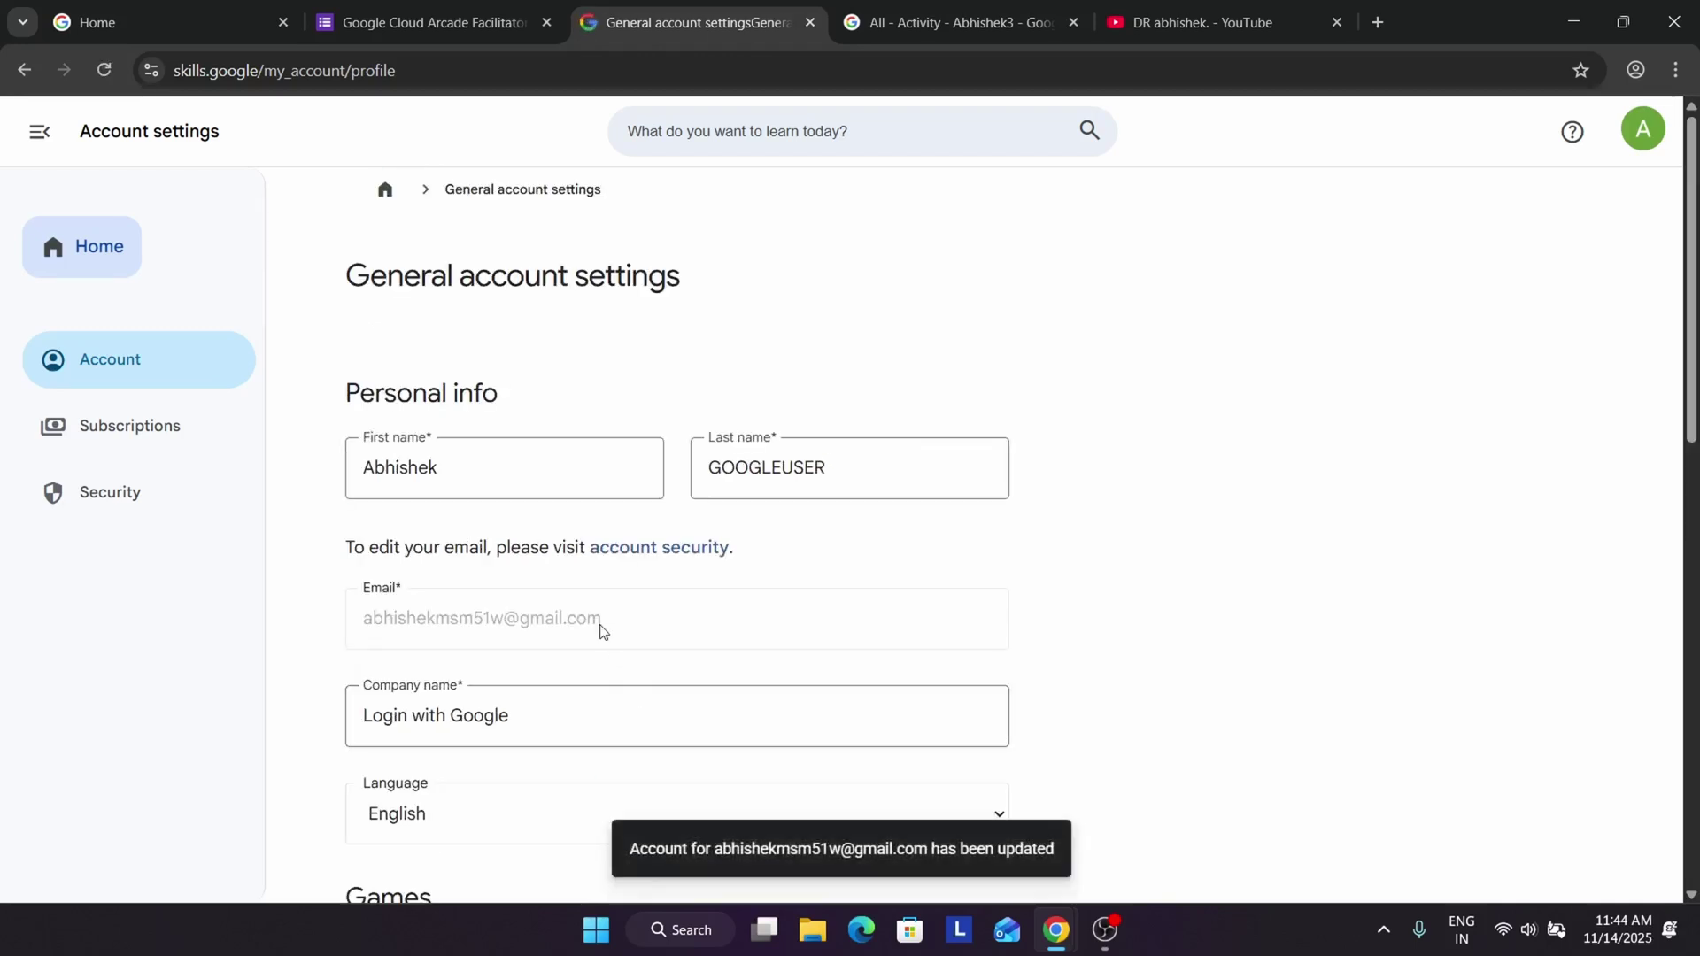
{"action": "scroll", "coordinate": [599, 630], "scroll_direction": "down", "scroll_amount": 10}
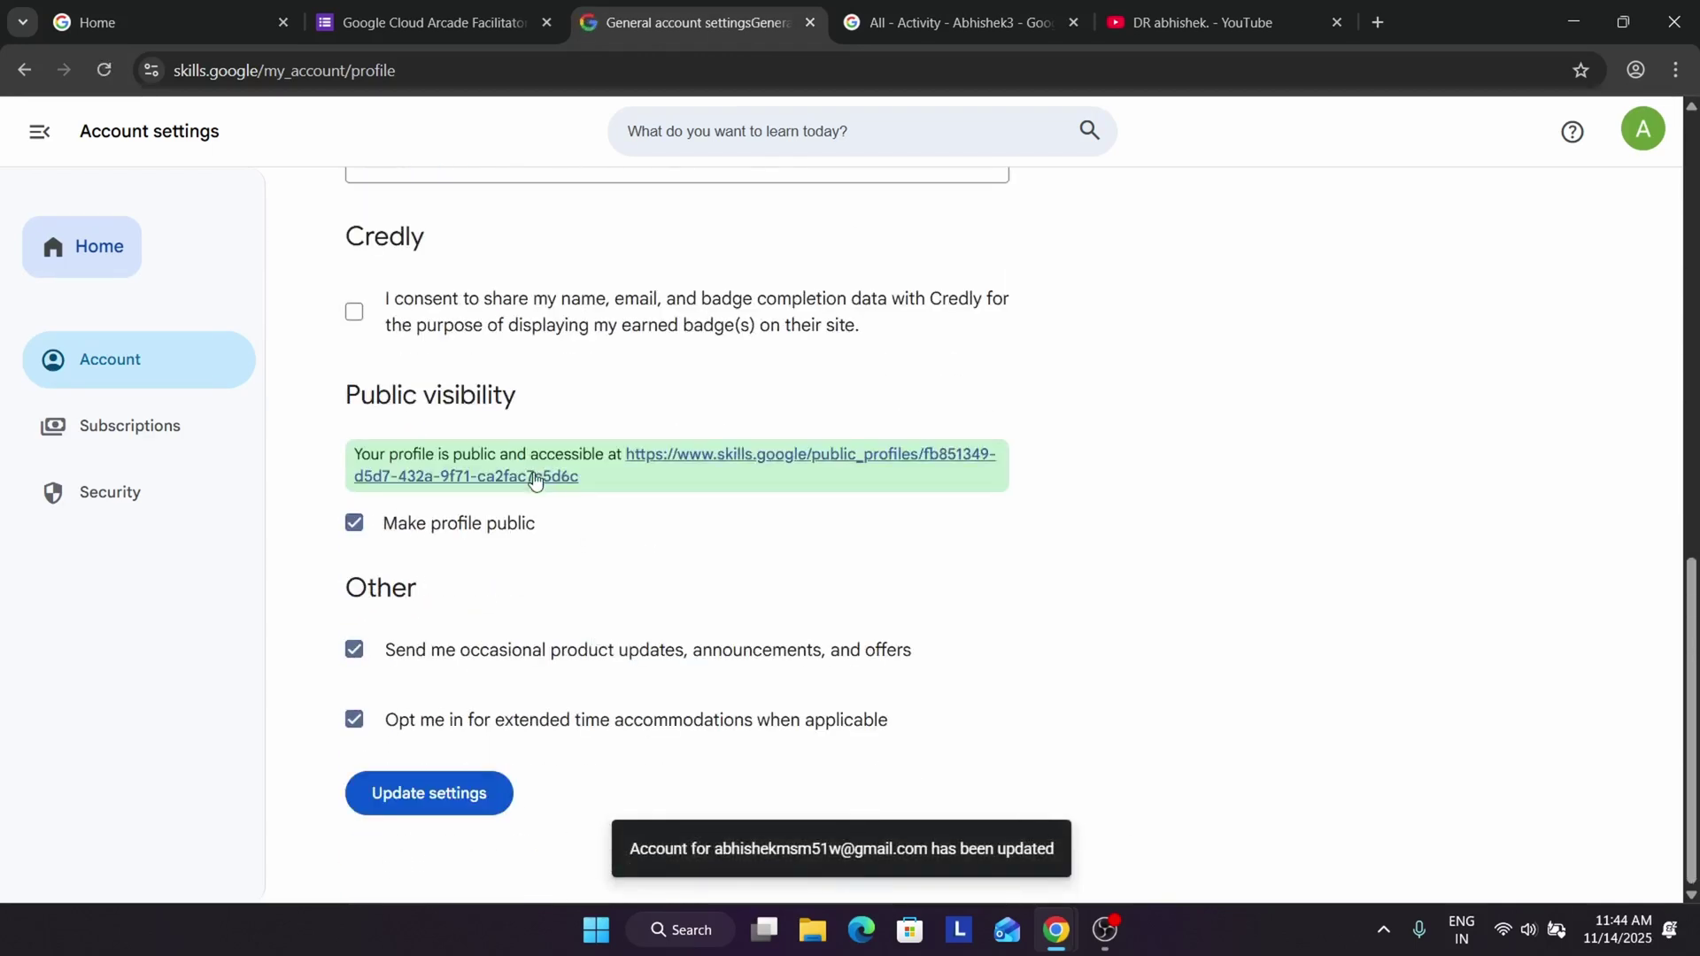
- Copy the public profile link address and paste it as the Google Skills Public Profile URL answer in the form
{"action": "right_click", "coordinate": [539, 478]}
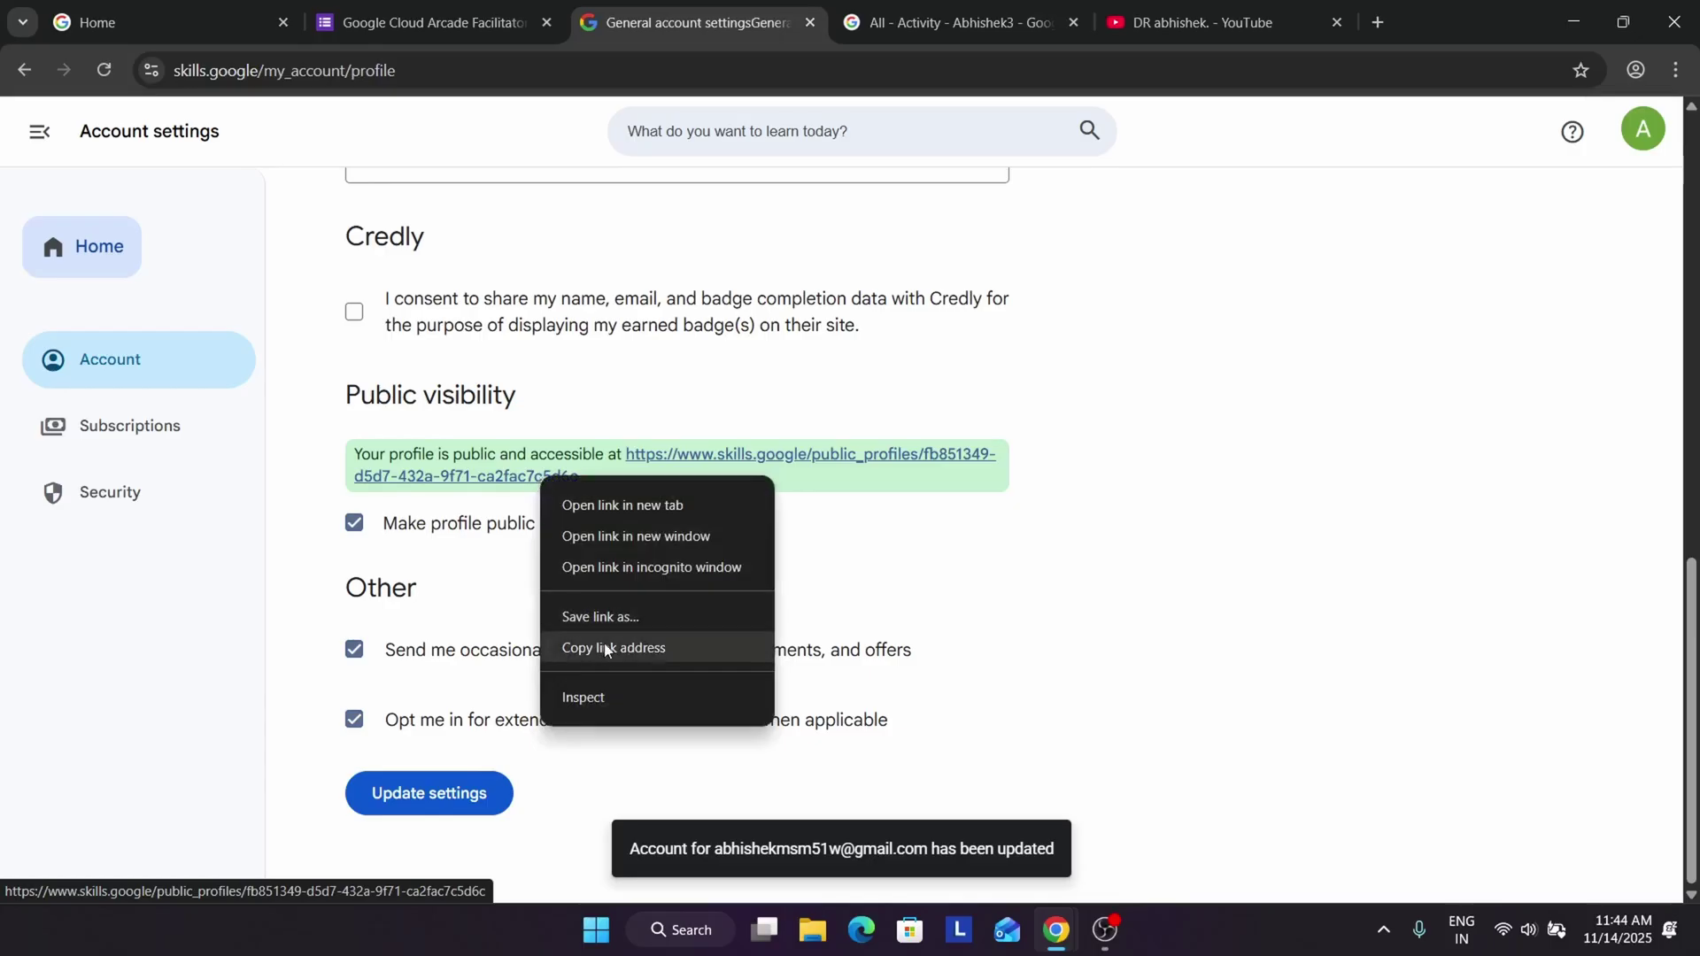
{"action": "left_click", "coordinate": [603, 647]}
{"action": "left_click", "coordinate": [434, 22]}
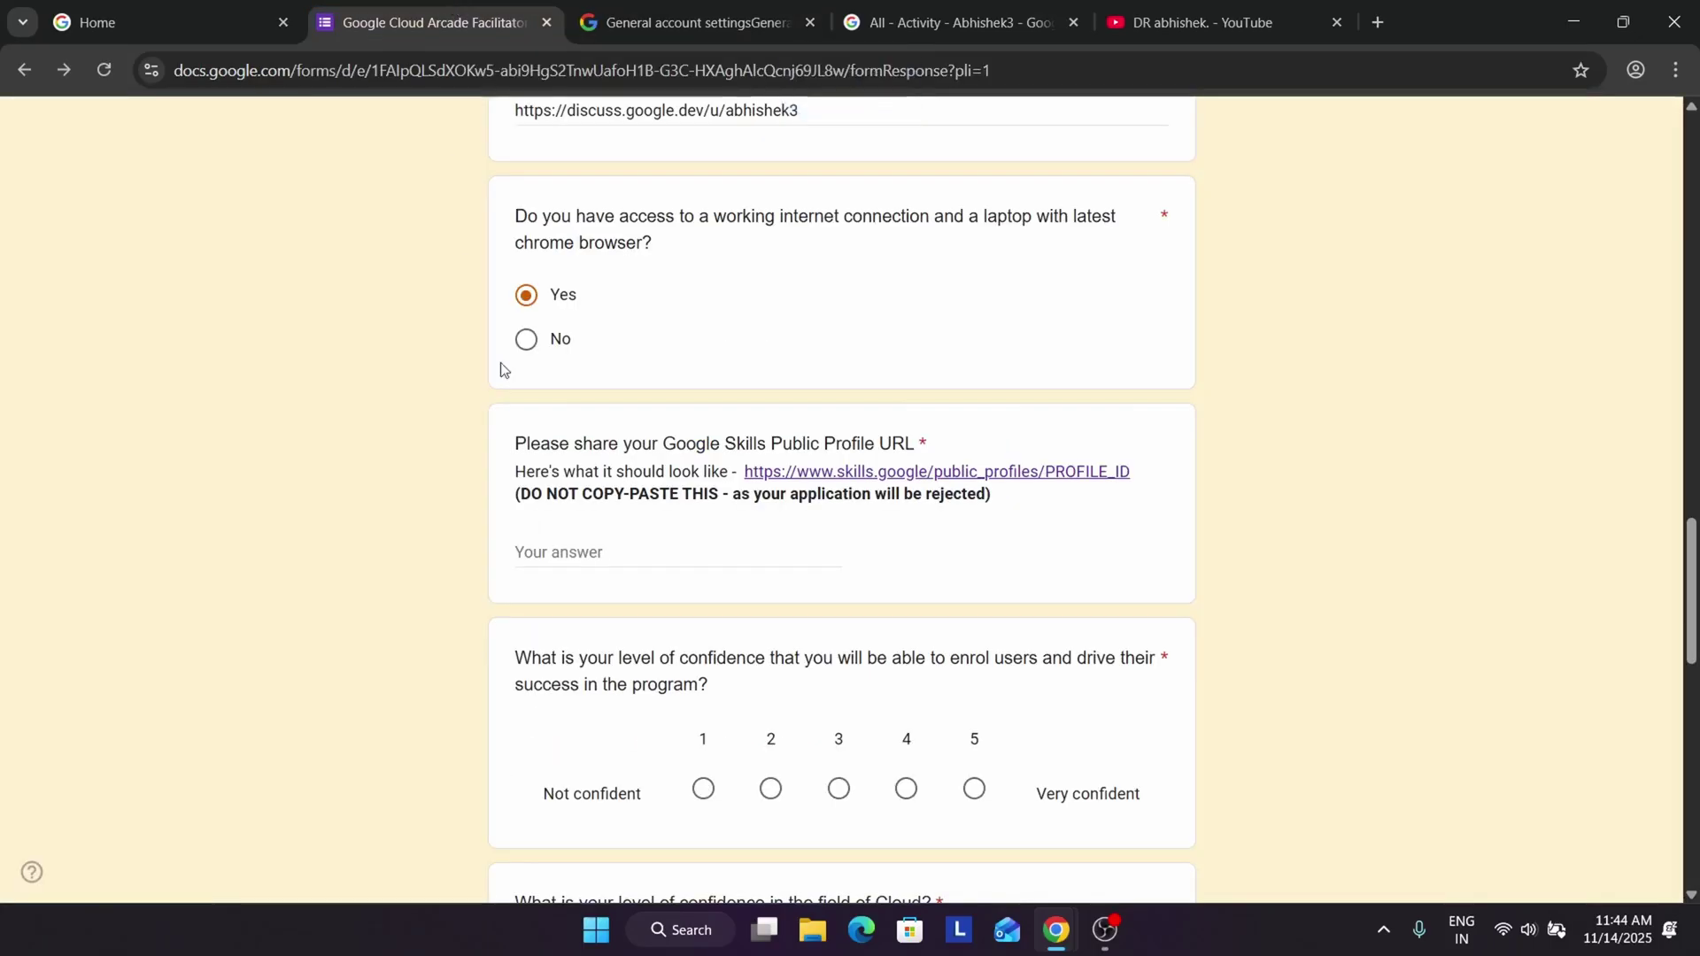
{"action": "left_click", "coordinate": [614, 546]}
{"action": "key", "text": "ctrl+v"}
{"action": "left_click", "coordinate": [1085, 558]}
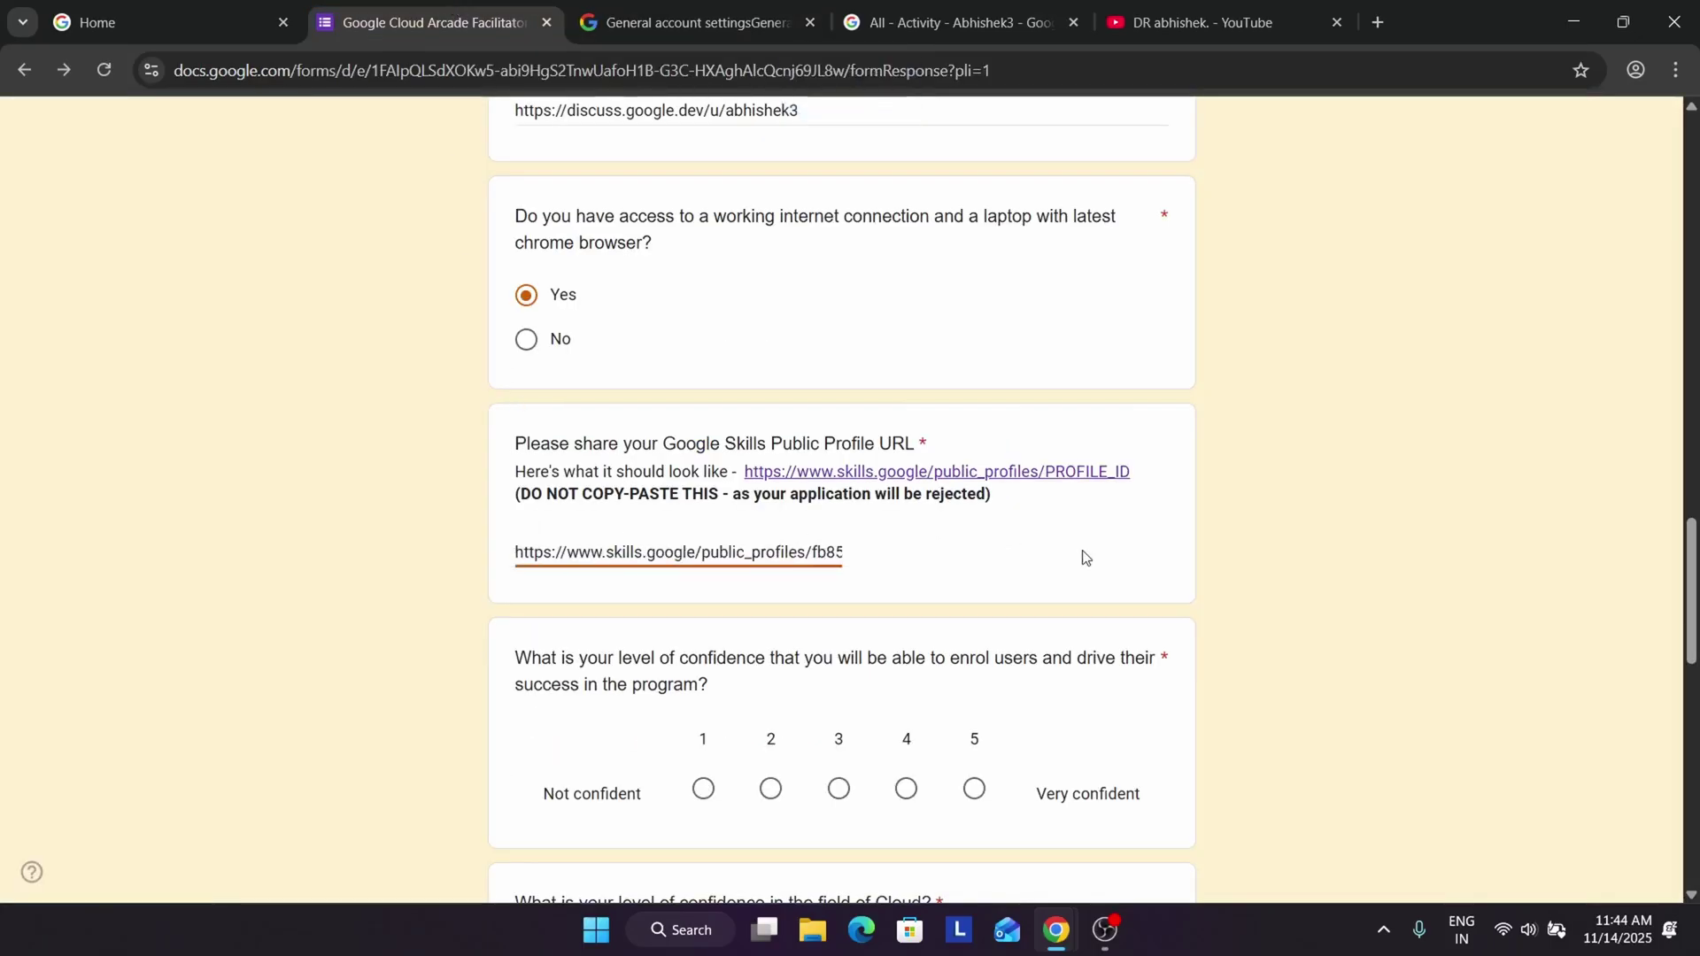
- Rate both the confidence in enrolling users and the confidence in the field of Cloud as 5
{"action": "scroll", "coordinate": [1082, 553], "scroll_direction": "down", "scroll_amount": 3}
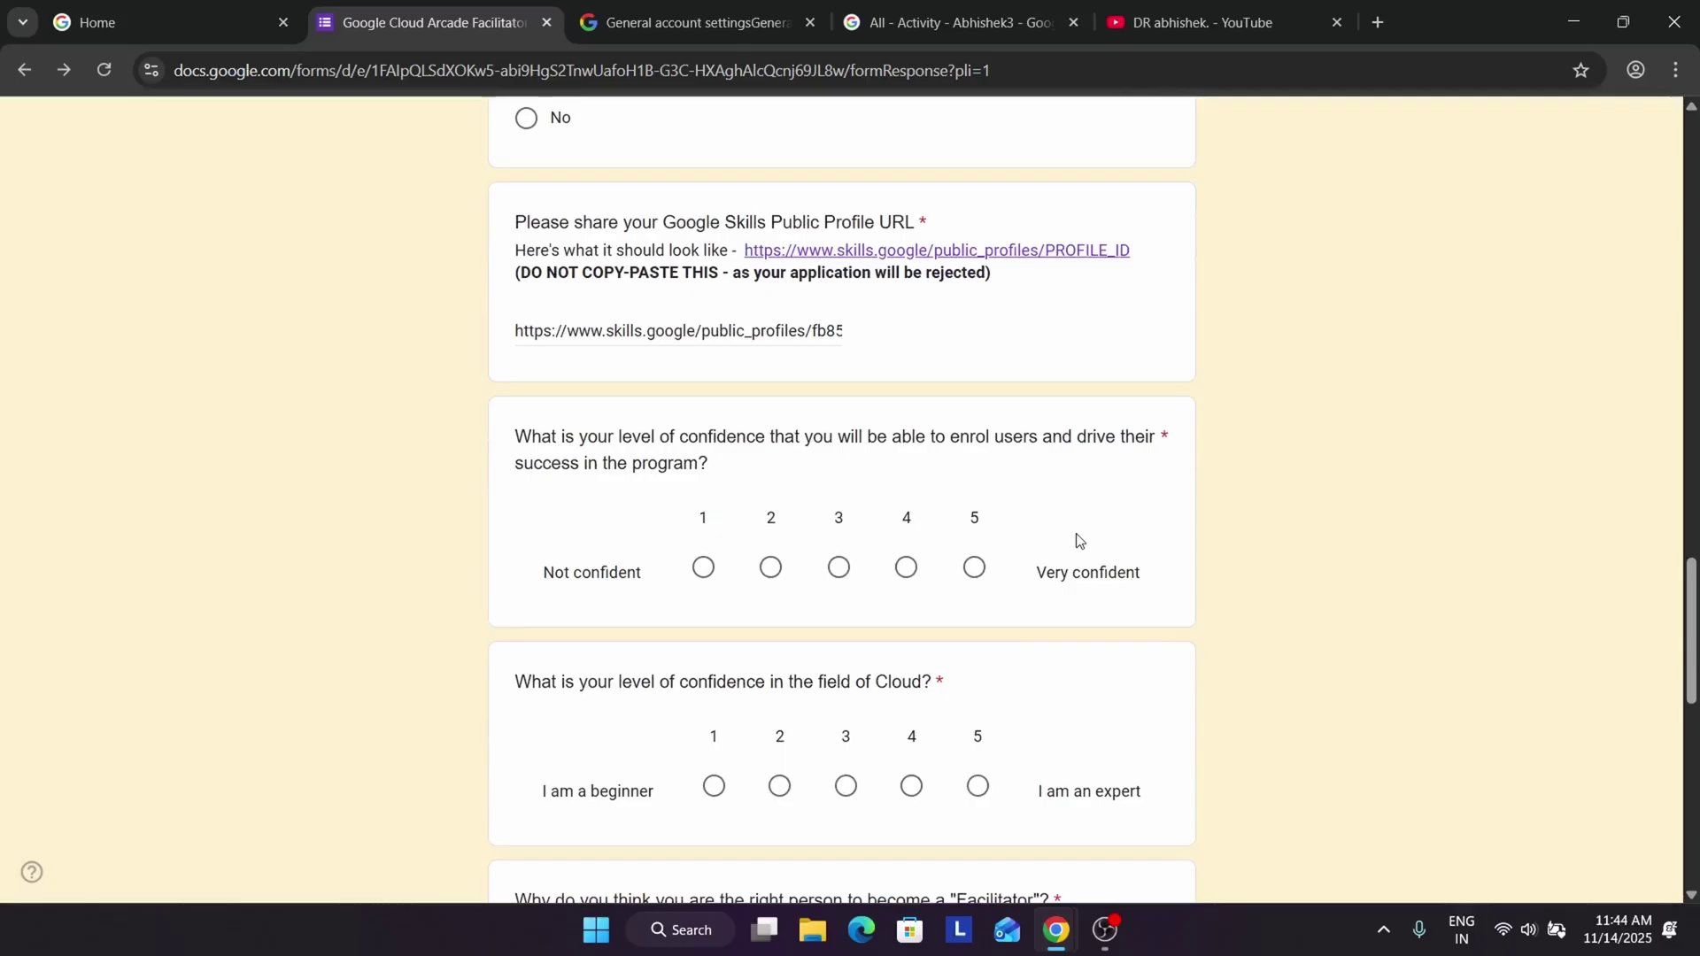
{"action": "left_click", "coordinate": [983, 574]}
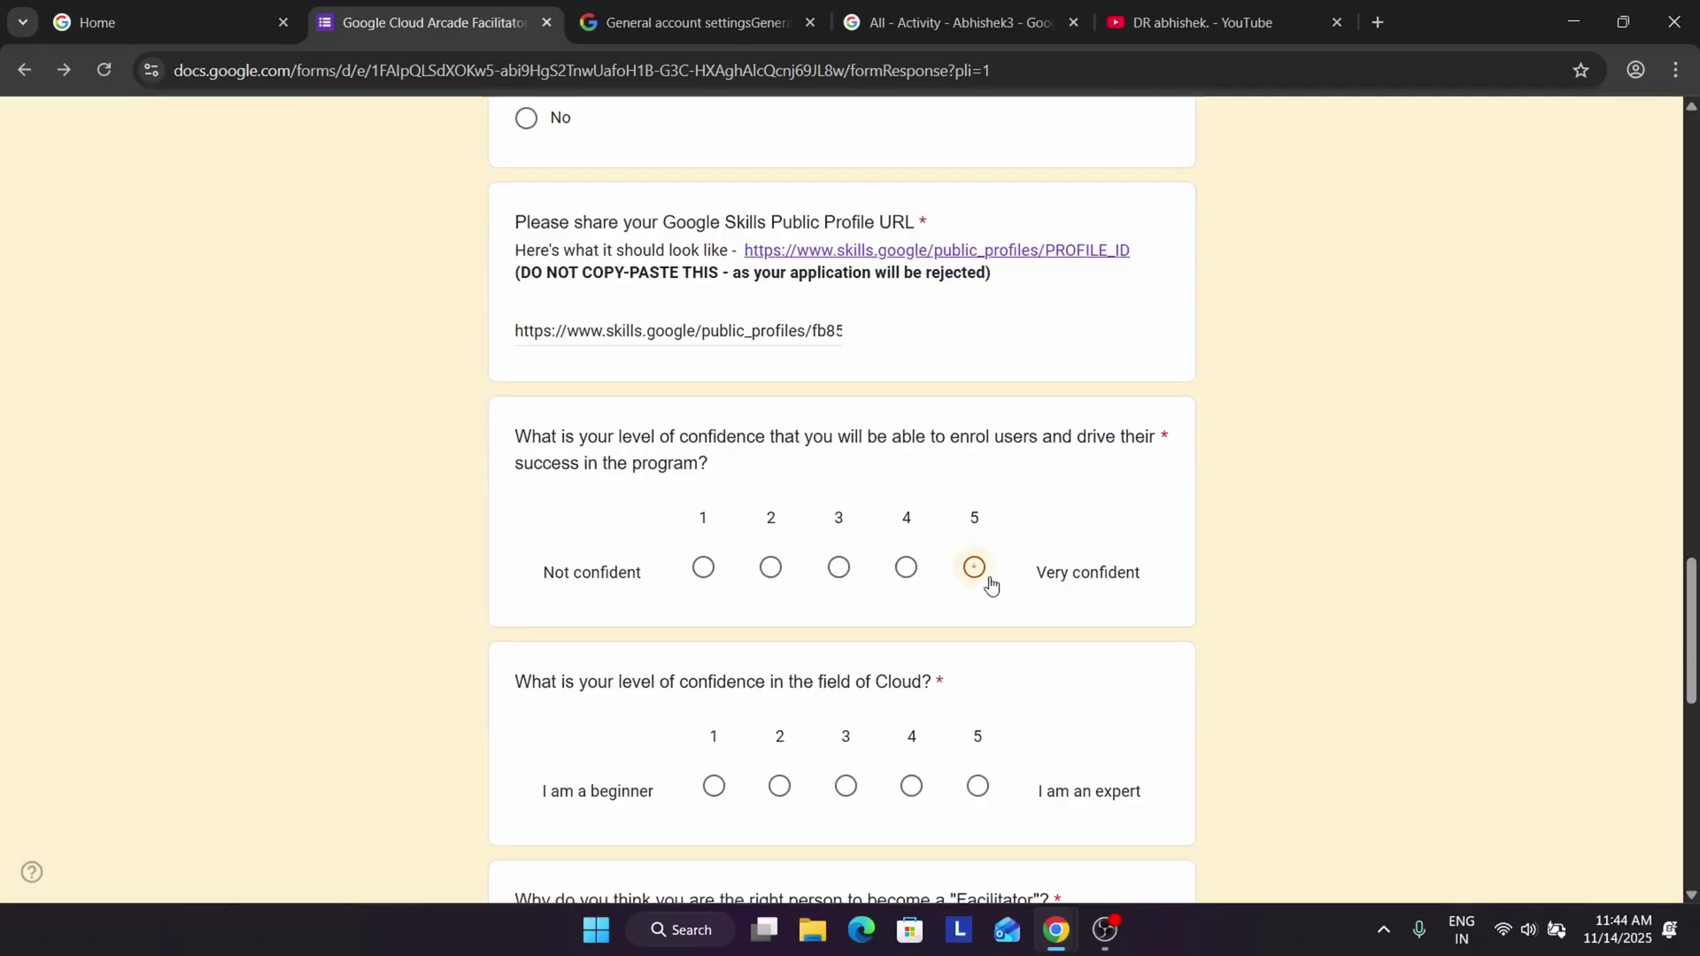
{"action": "left_click", "coordinate": [979, 786]}
- Review the remaining open questions and agree to receive communication from Google regarding the Google Cloud Arcade Facilitator Program 2026
{"action": "scroll", "coordinate": [979, 779], "scroll_direction": "down", "scroll_amount": 5}
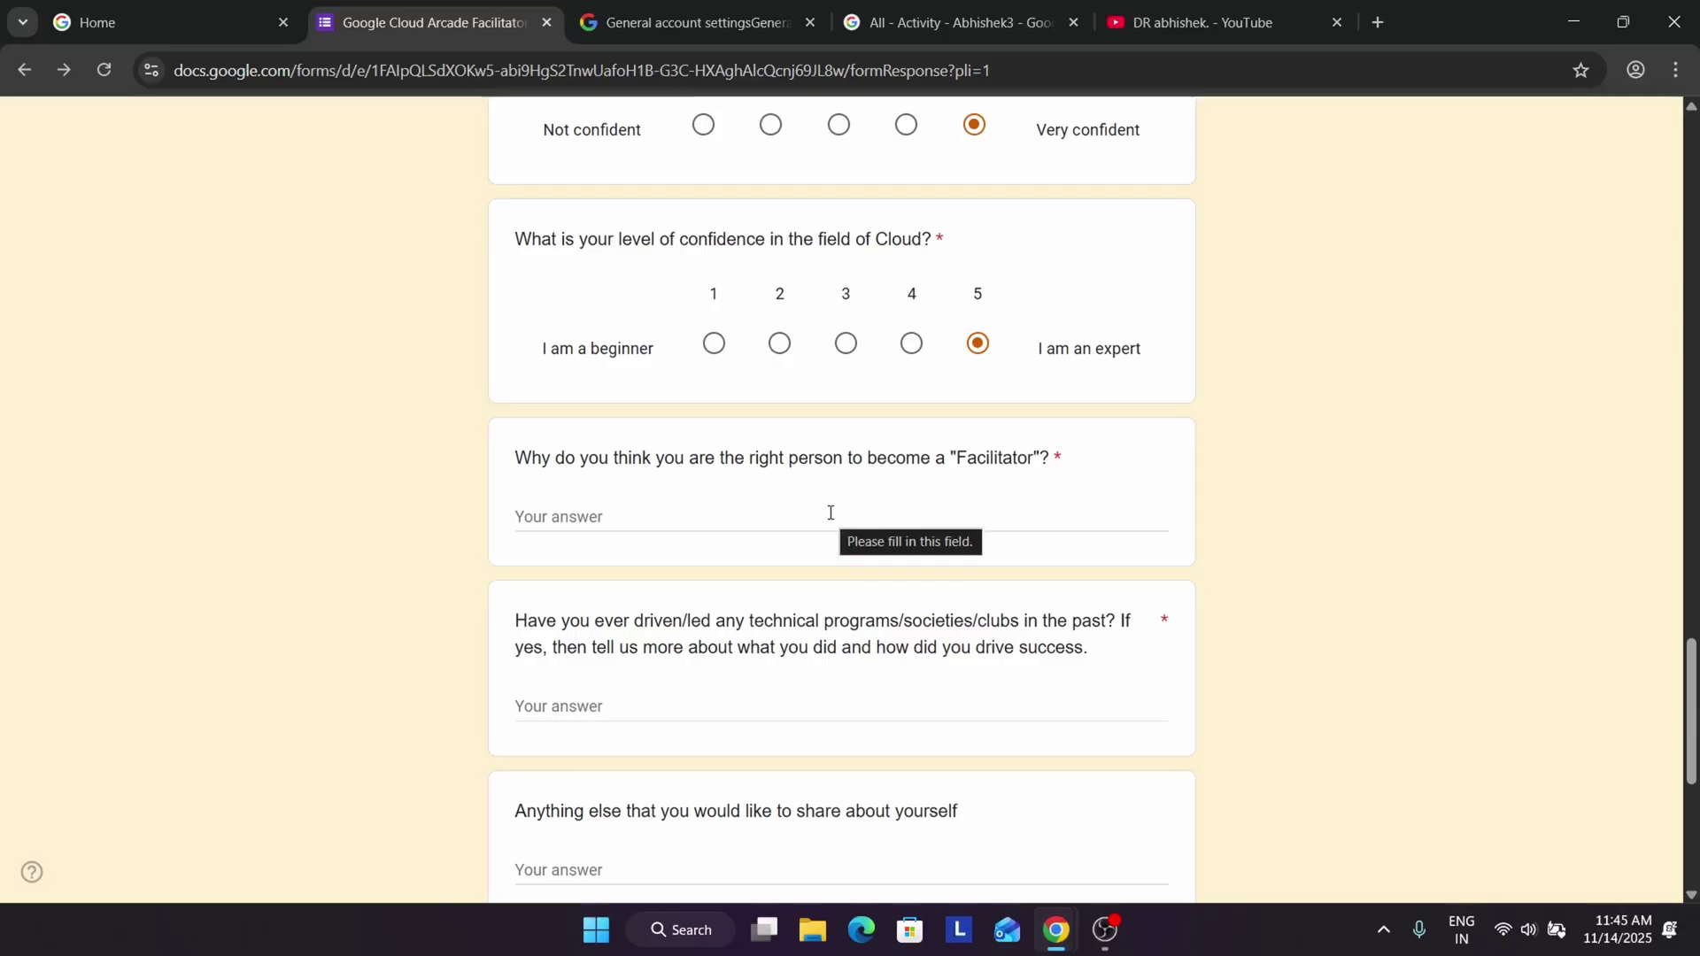
{"action": "scroll", "coordinate": [872, 593], "scroll_direction": "down", "scroll_amount": 3}
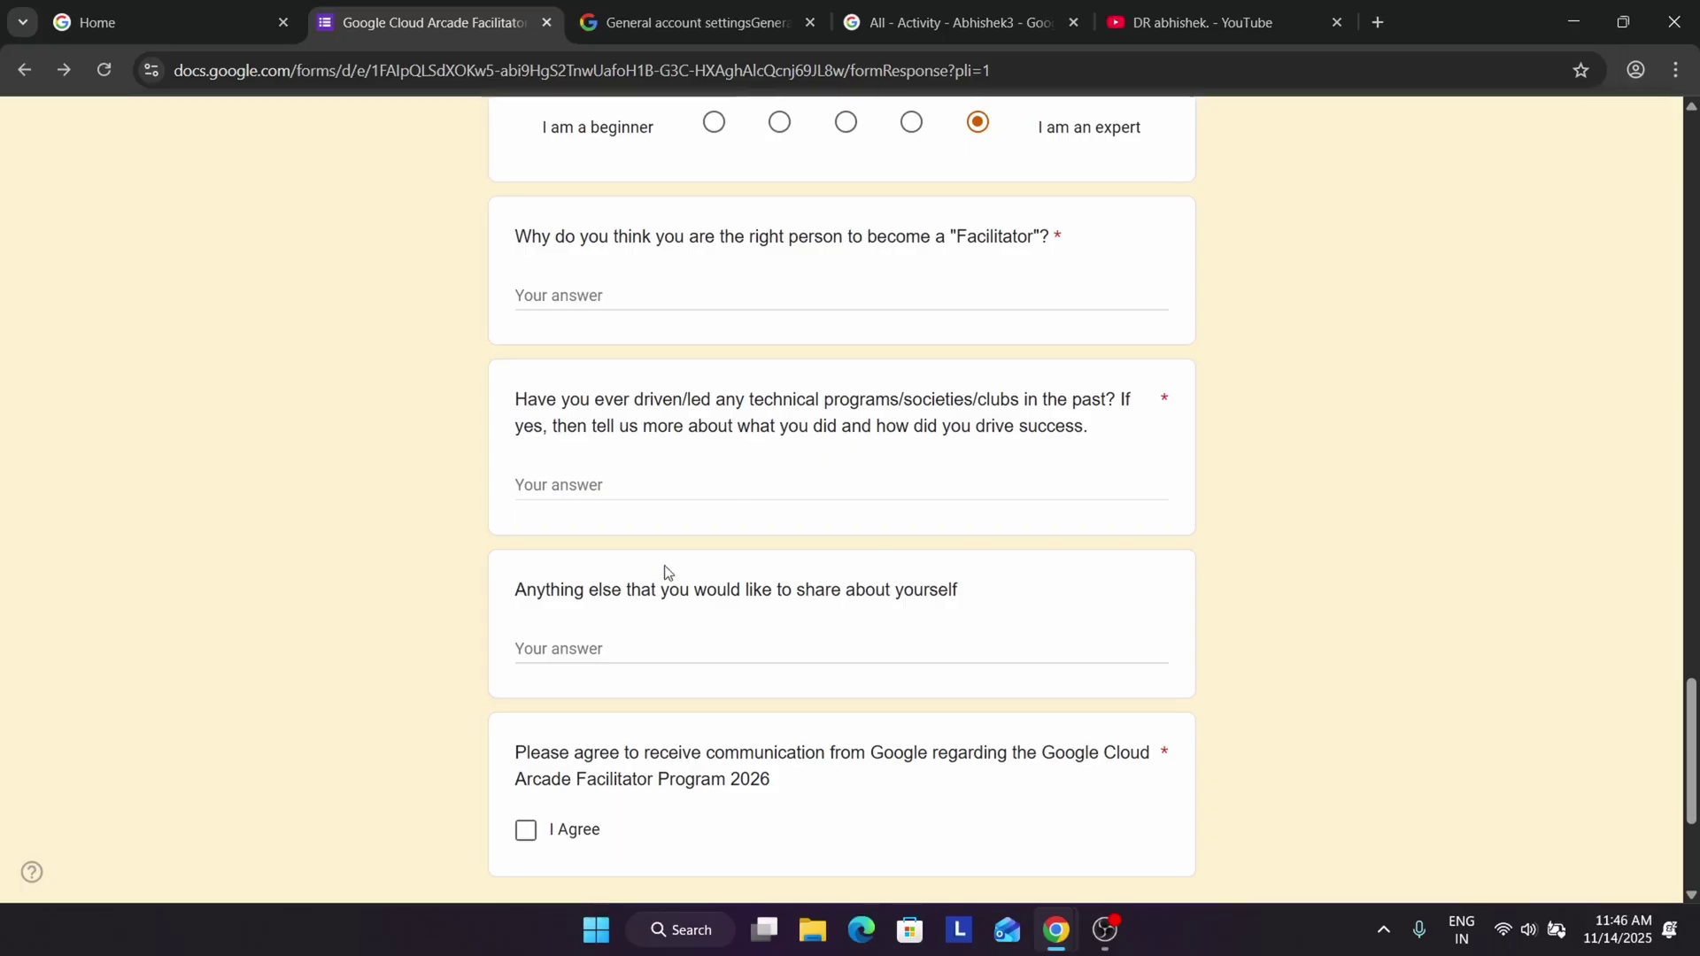
{"action": "scroll", "coordinate": [549, 356], "scroll_direction": "up", "scroll_amount": 2}
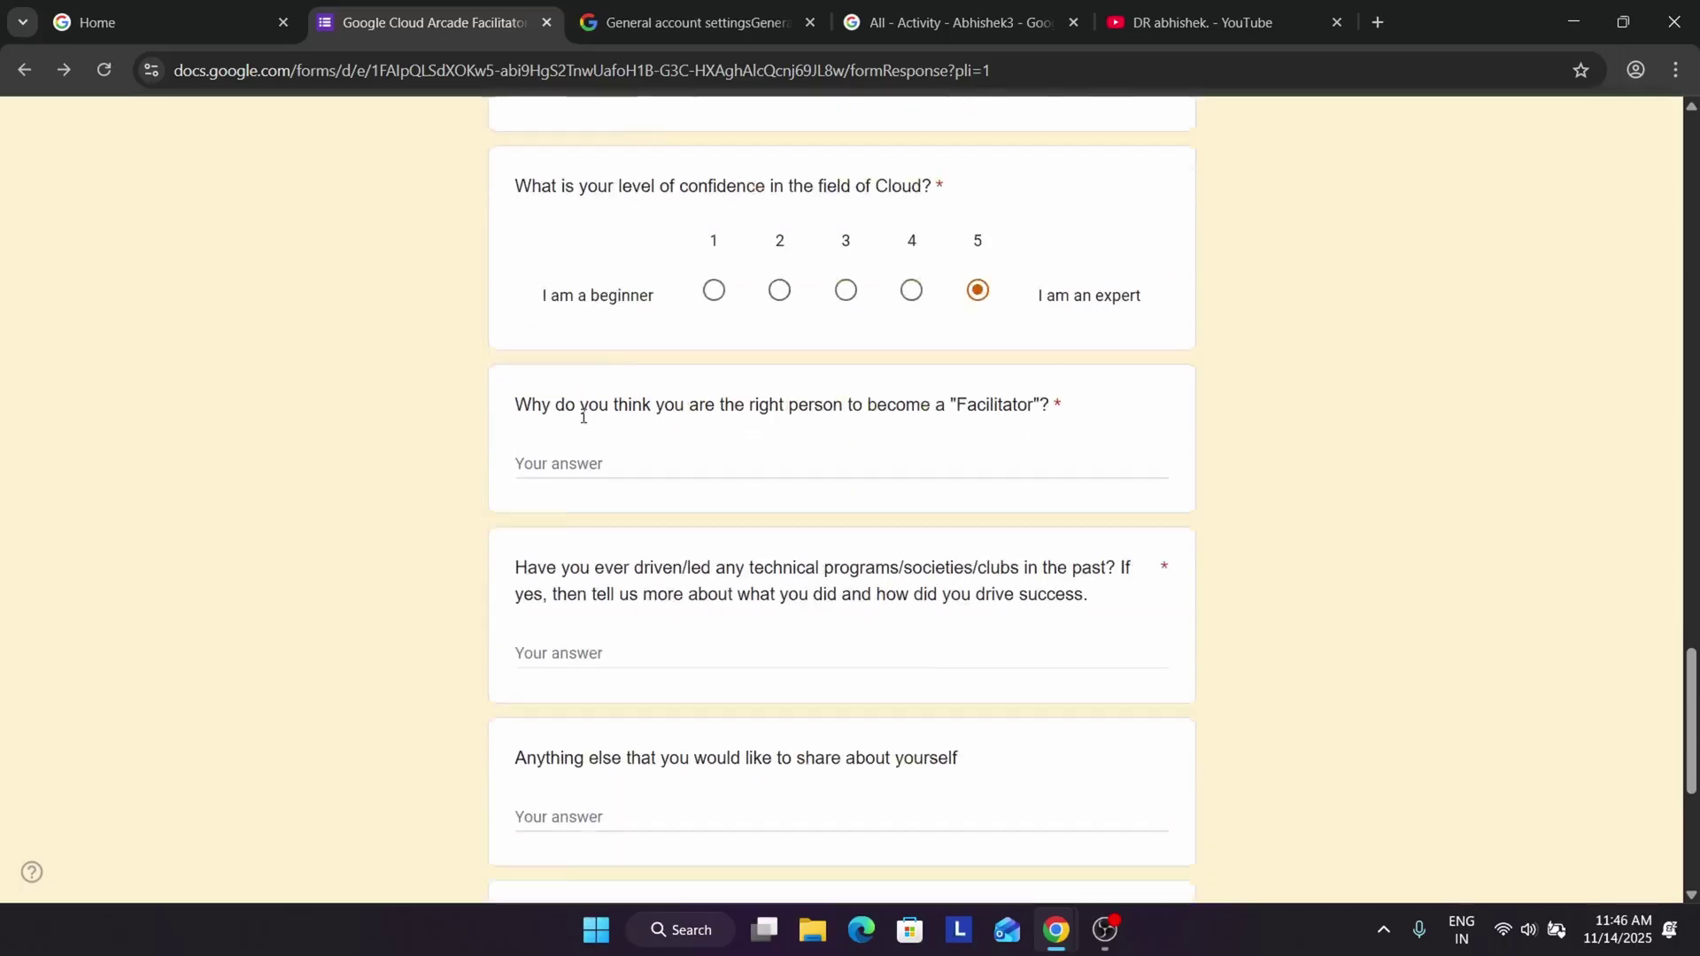
{"action": "scroll", "coordinate": [567, 398], "scroll_direction": "down", "scroll_amount": 5}
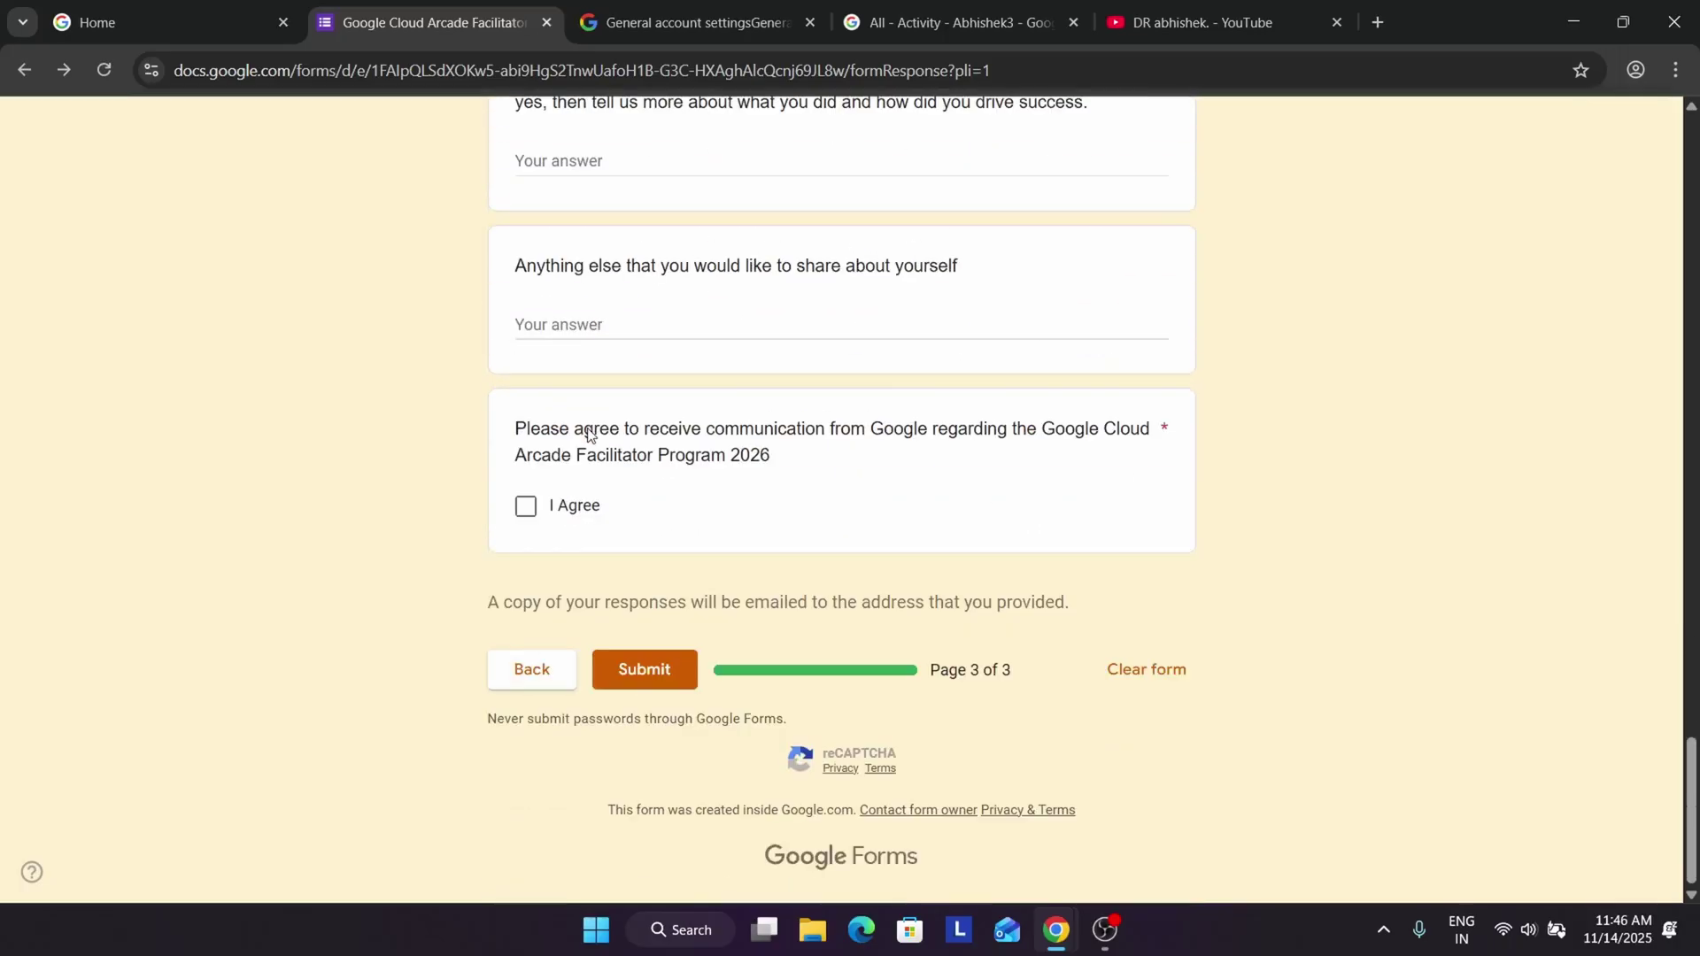
{"action": "left_click", "coordinate": [525, 507]}
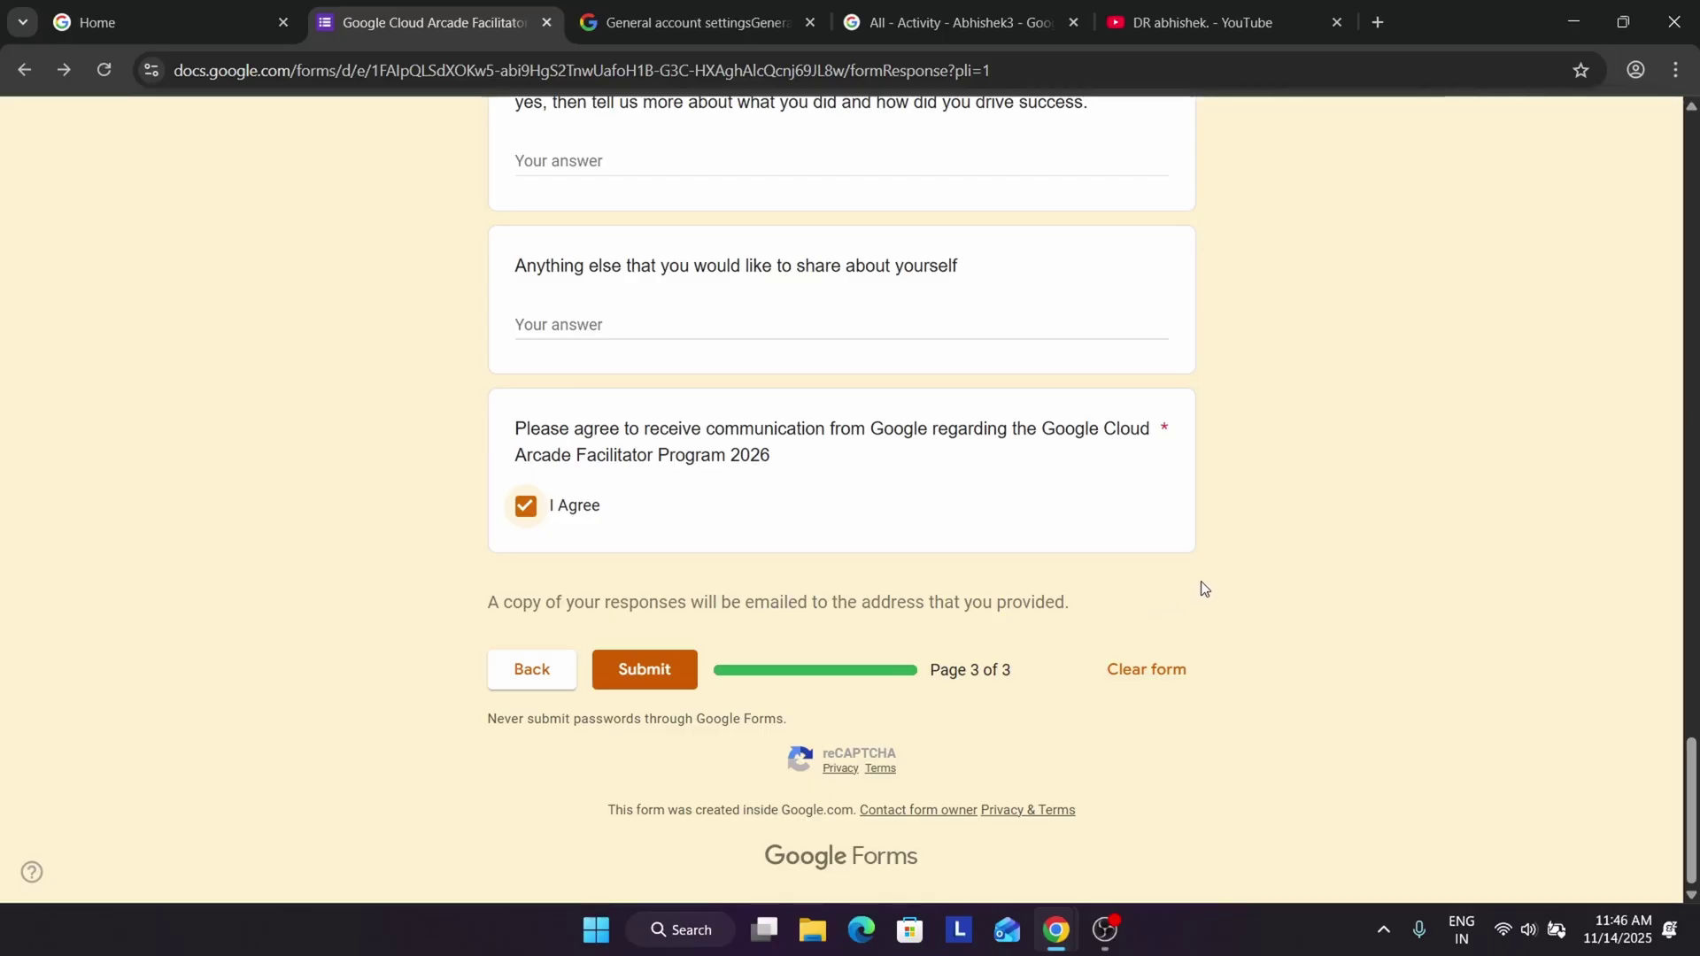
- Switch to the YouTube channel page and look through the videos found for "facilitator swags"
{"action": "left_click", "coordinate": [1145, 14]}
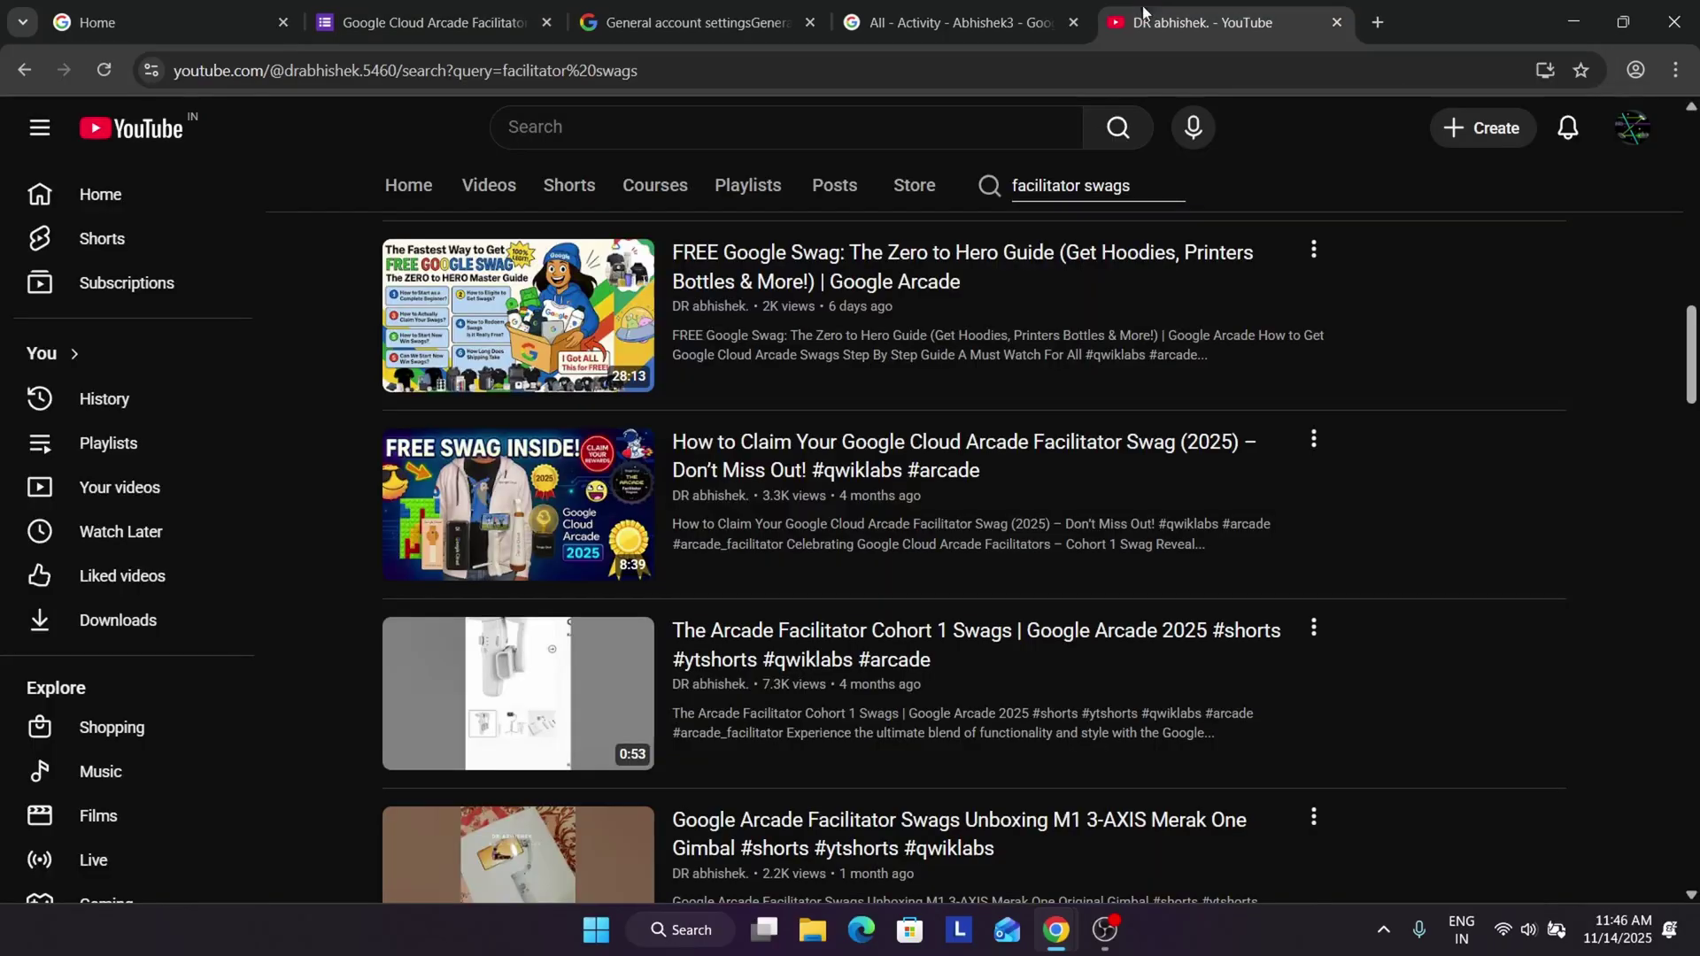
{"action": "scroll", "coordinate": [1248, 615], "scroll_direction": "up", "scroll_amount": 10}
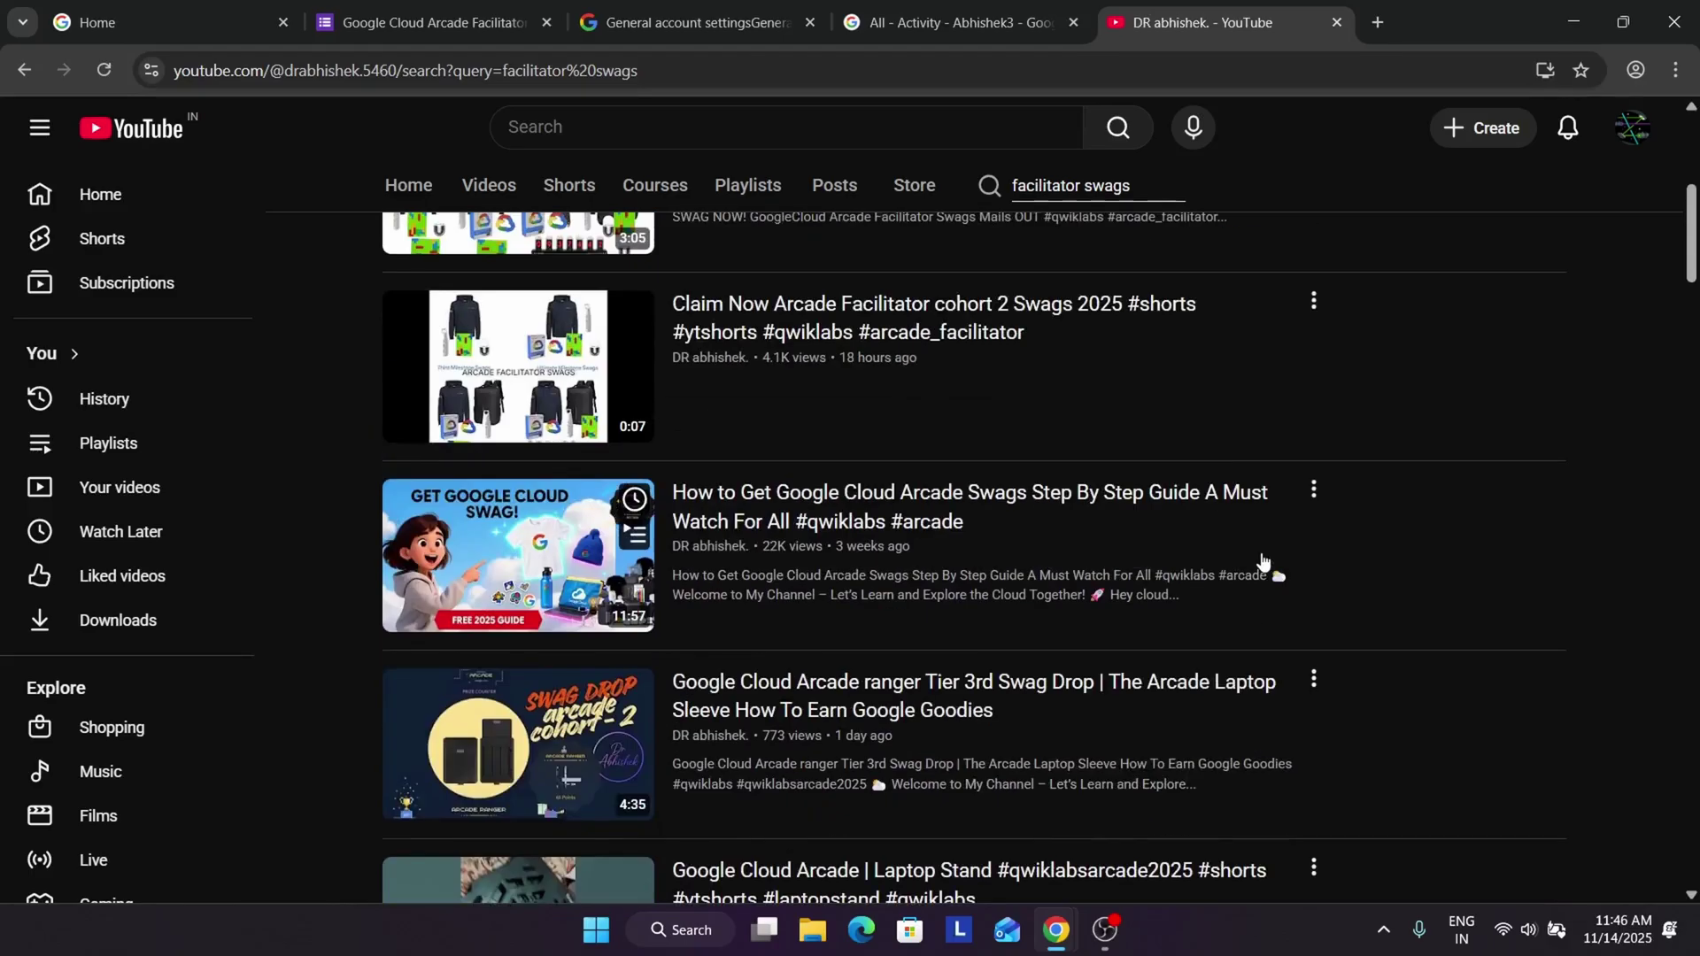
{"action": "scroll", "coordinate": [1263, 557], "scroll_direction": "up", "scroll_amount": 6}
{"action": "scroll", "coordinate": [1260, 551], "scroll_direction": "down", "scroll_amount": 4}
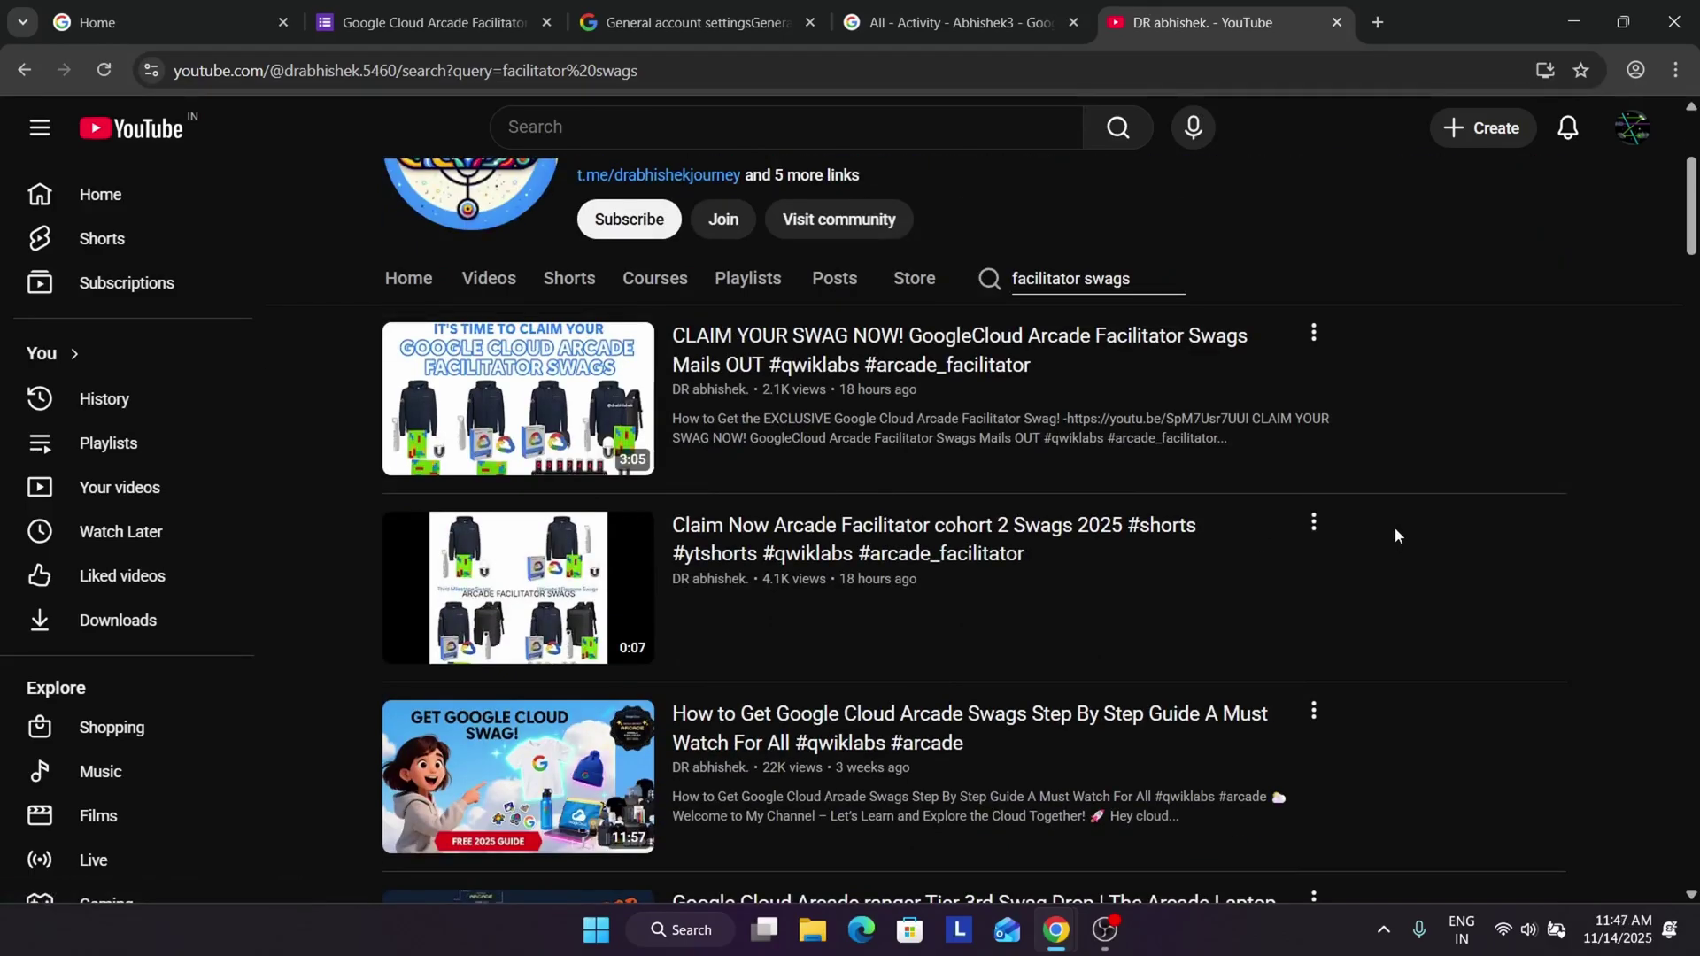
{"action": "left_click", "coordinate": [1116, 945]}
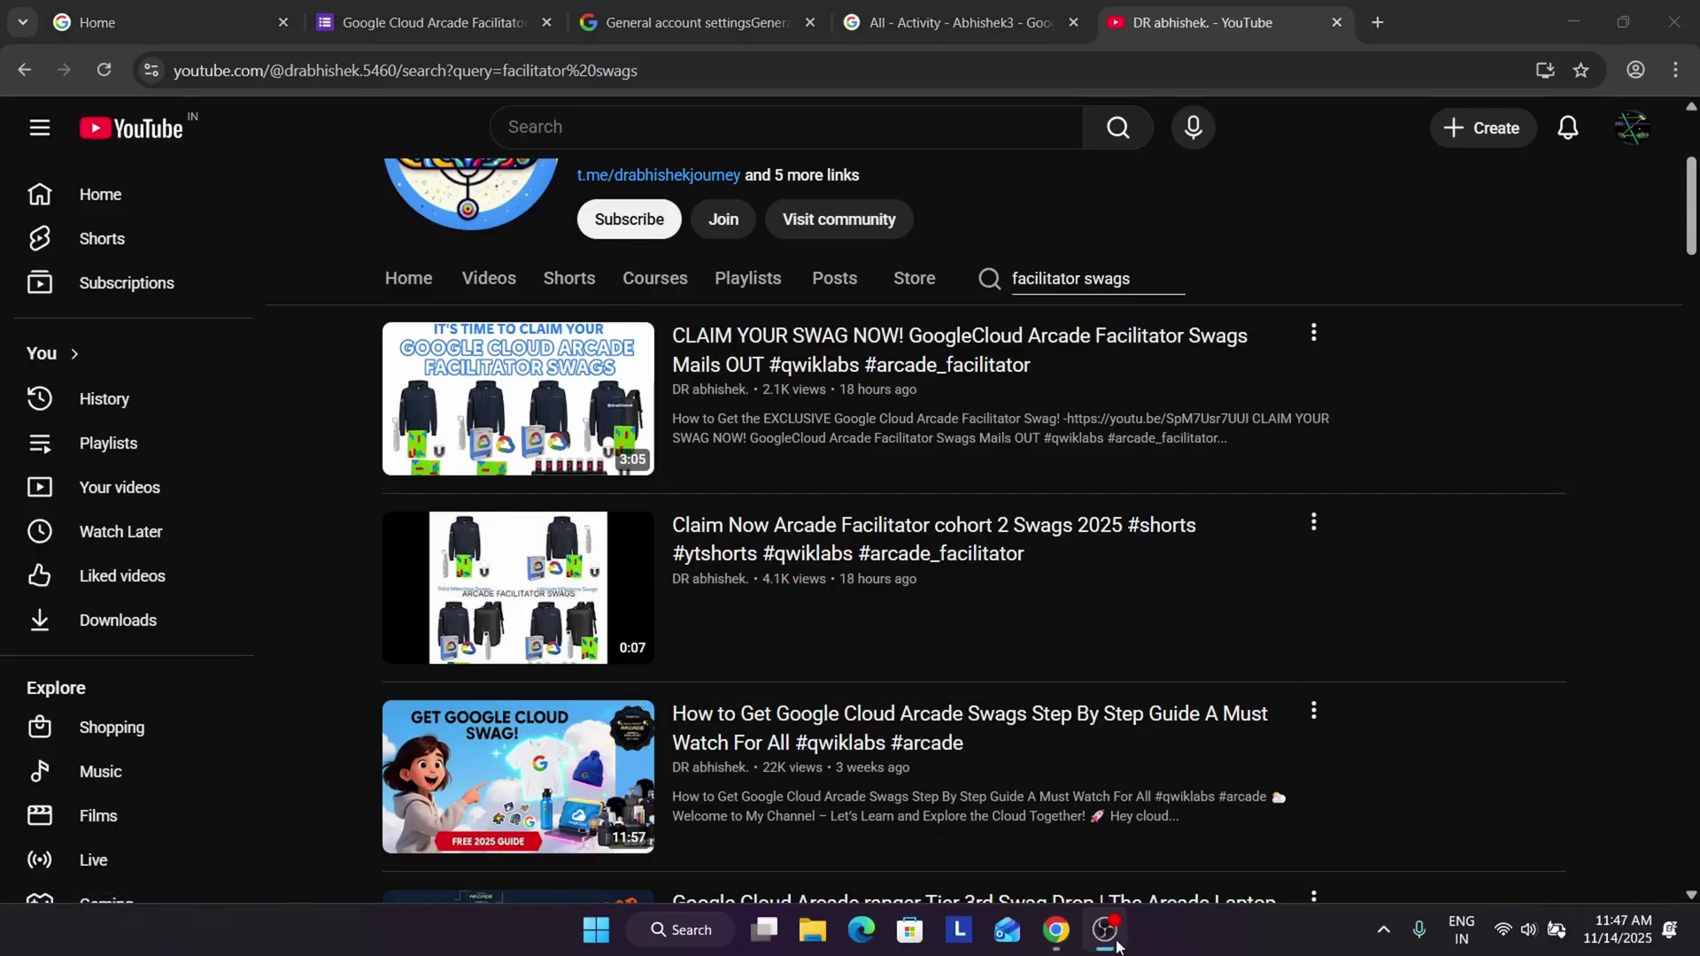
{"action": "left_click", "coordinate": [1115, 946]}
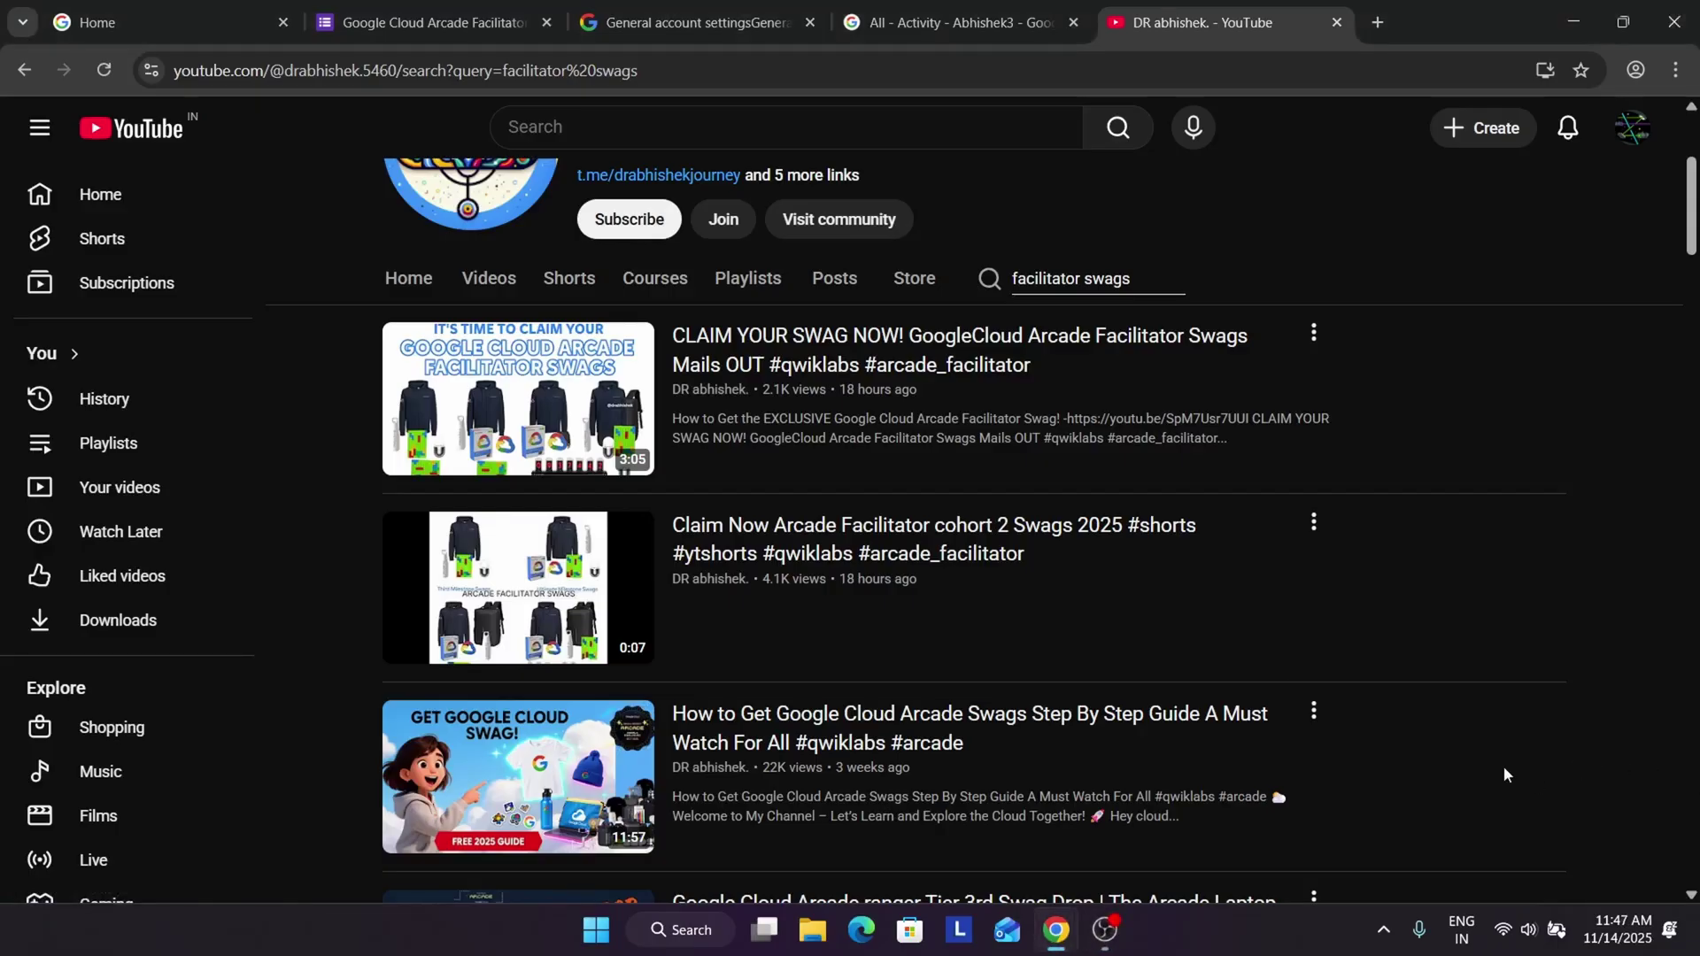